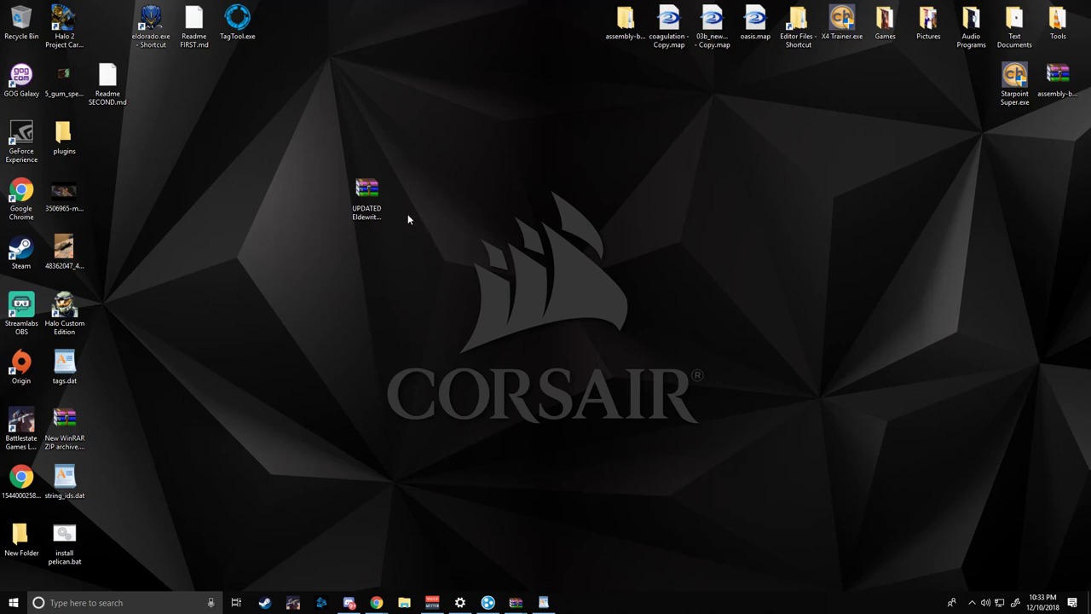
Open the archive "UPDATED Eldewrito Pelican in v6+.zip" from the desktop and examine its contents
double_click(369, 204)
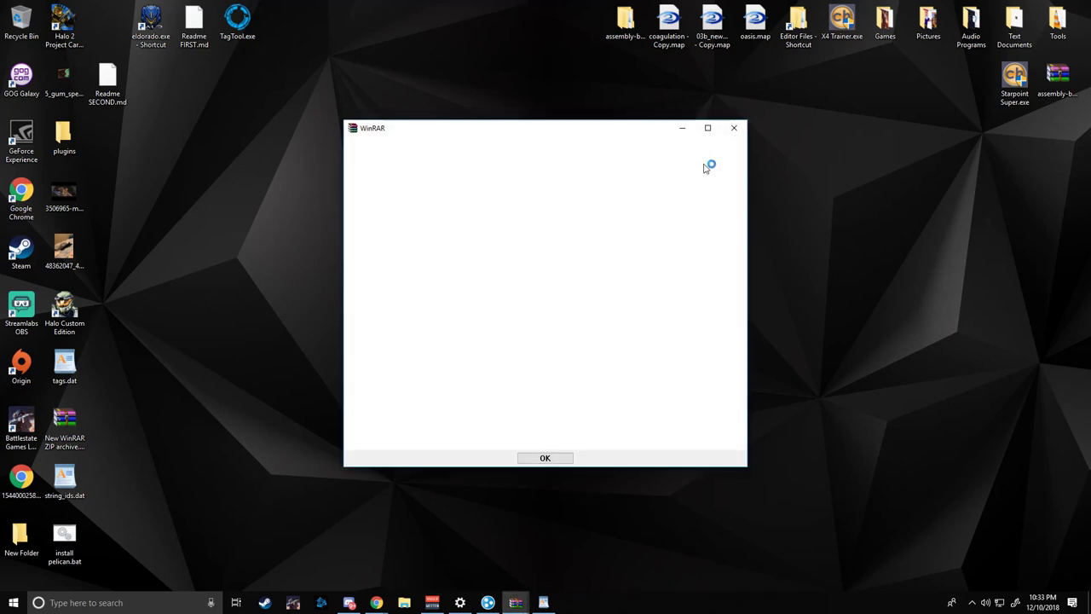
left_click(732, 129)
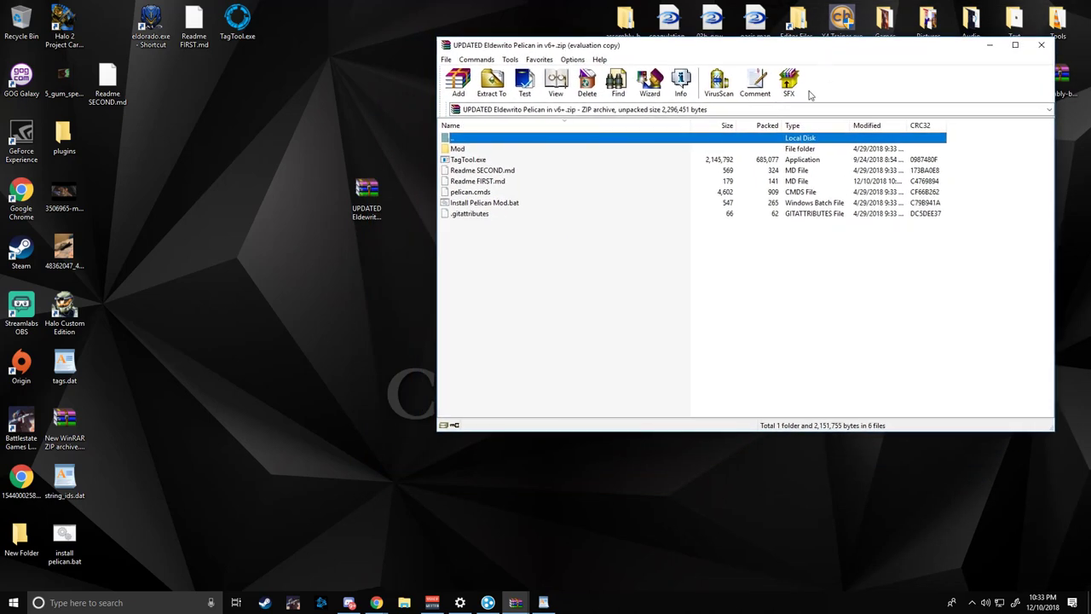
left_click(466, 149)
left_click(469, 160)
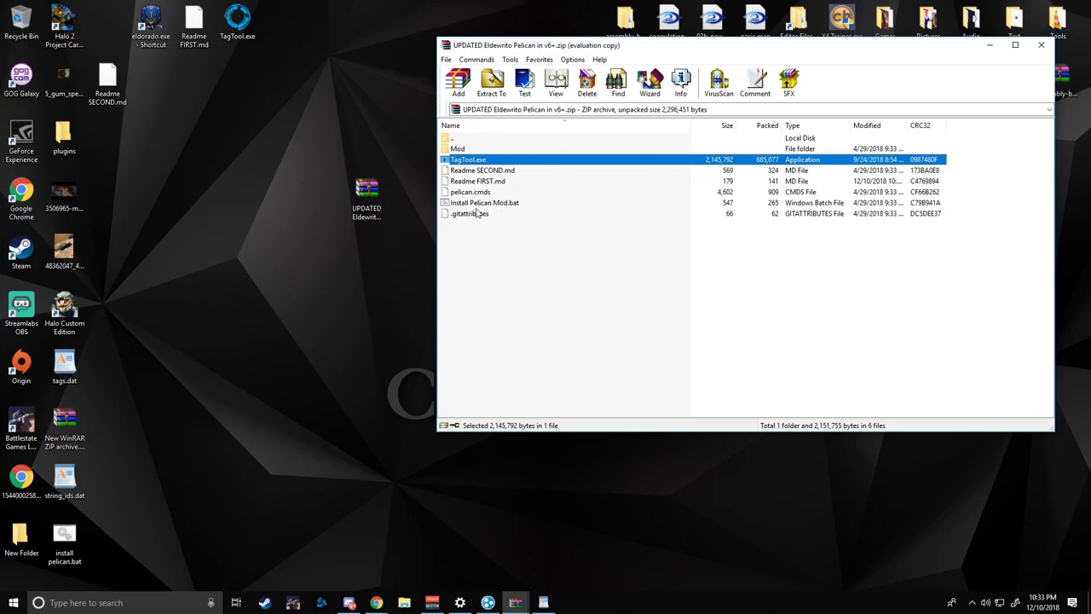
left_click(575, 324)
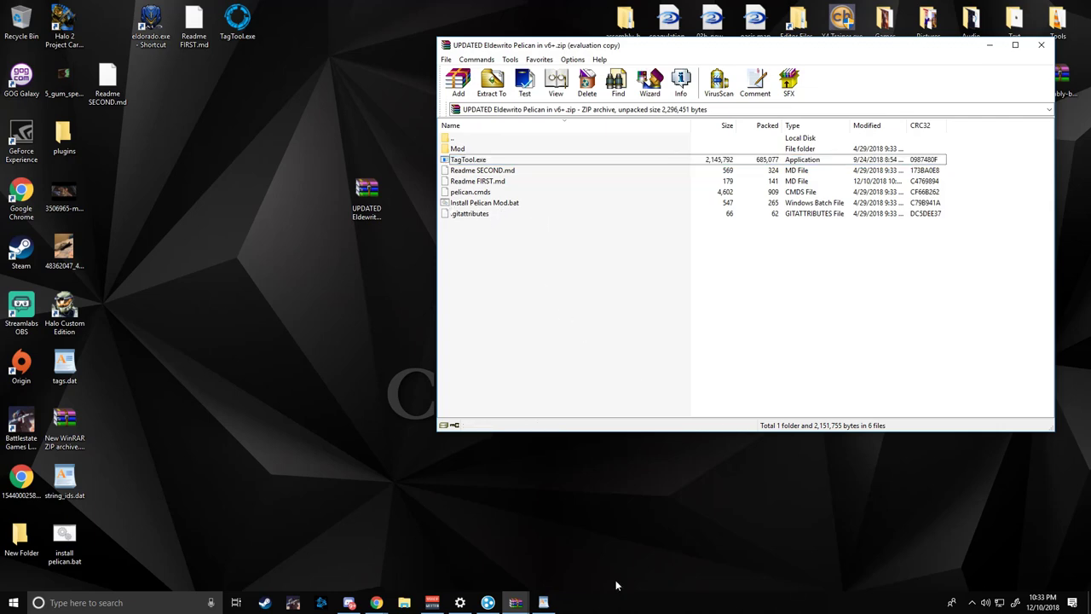
Switch to File Explorer, locate the Halo Online game folder that contains maps, and look through its files
left_click(404, 603)
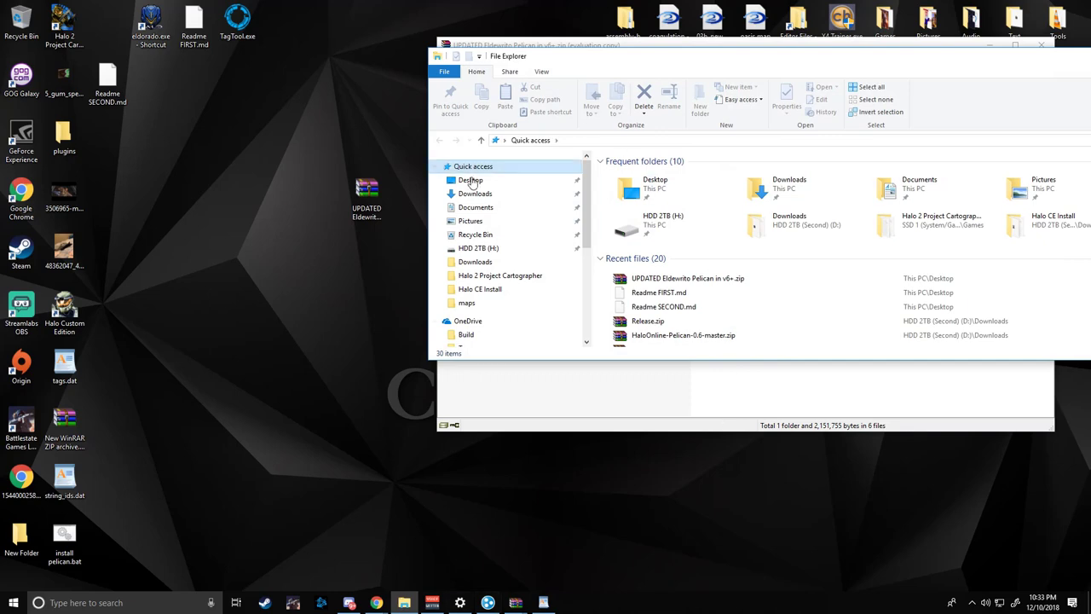
left_click(466, 302)
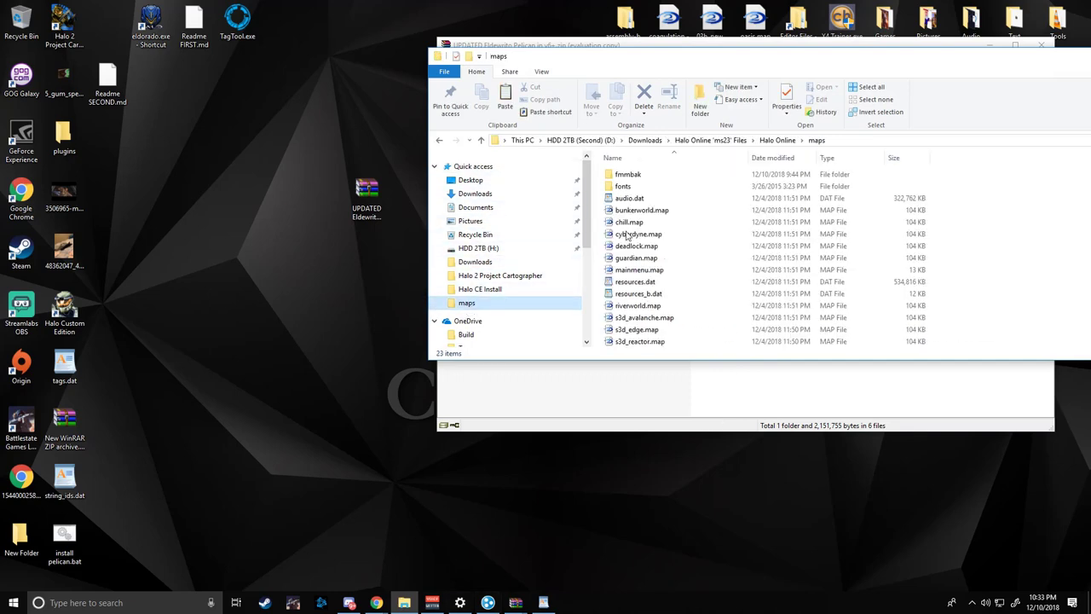
left_click(776, 140)
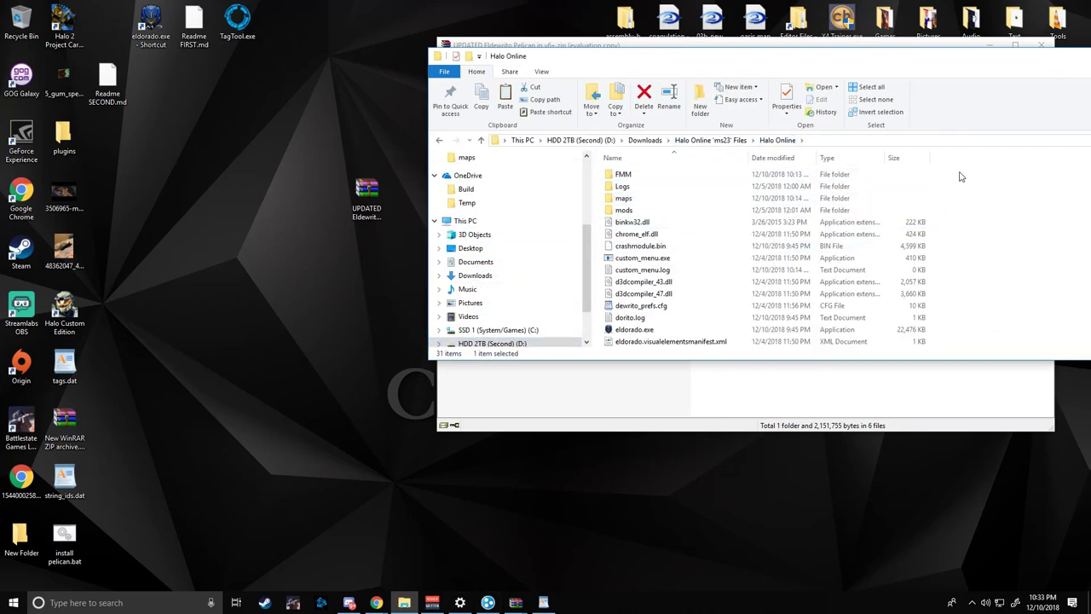
left_click_drag(981, 175, 735, 388)
left_click(1023, 293)
scroll(1006, 324, "up", 3)
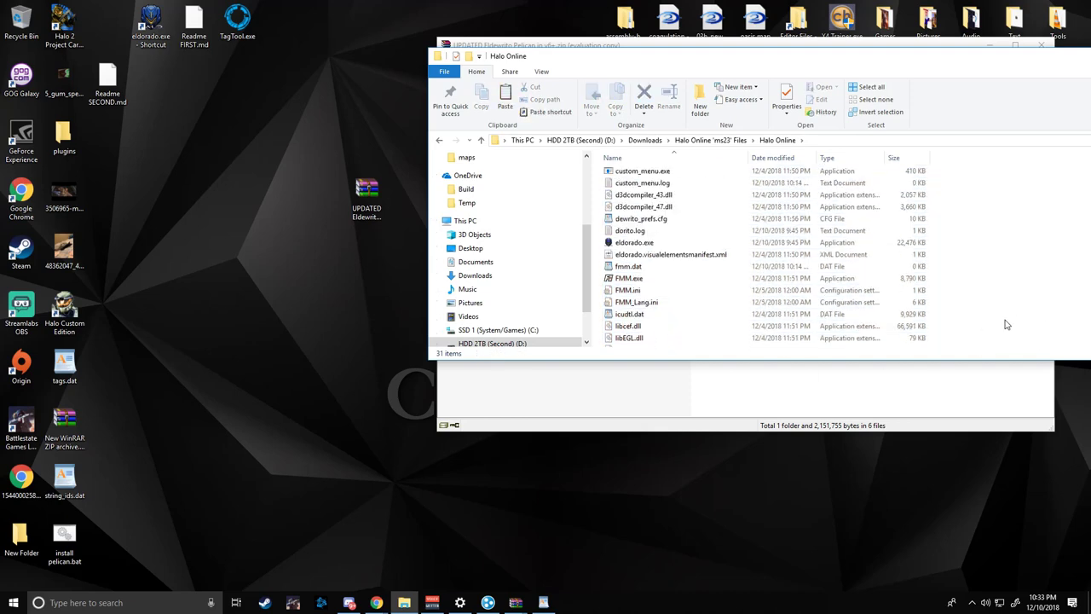
scroll(1006, 324, "up", 3)
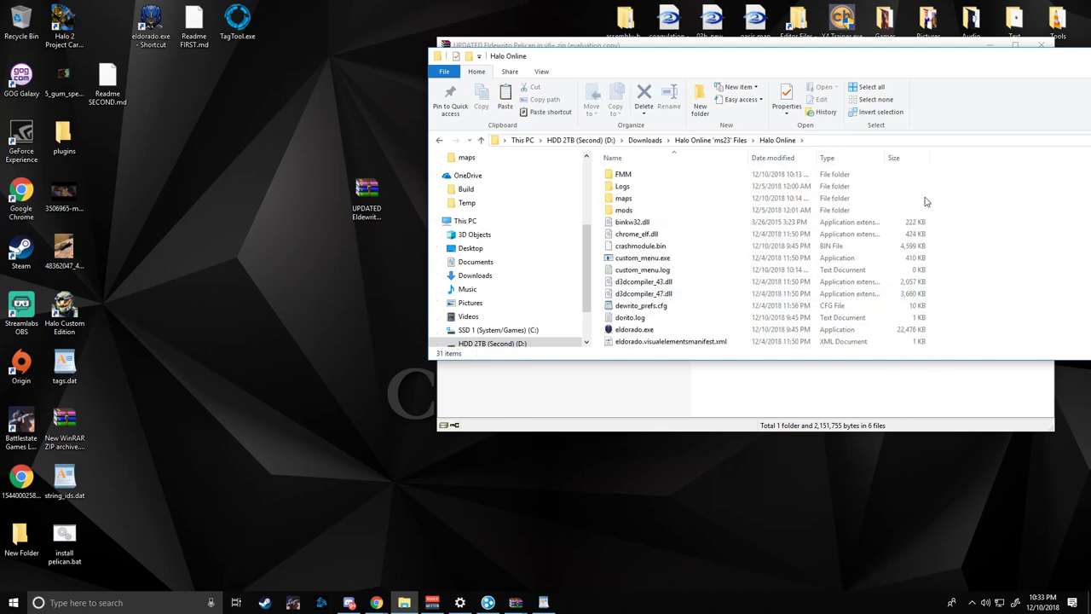
Copy string_ids.dat and tags.dat from the maps folder to the desktop, replacing the existing copies, and group them with the Pelican archive
double_click(673, 199)
scroll(697, 217, "down", 3)
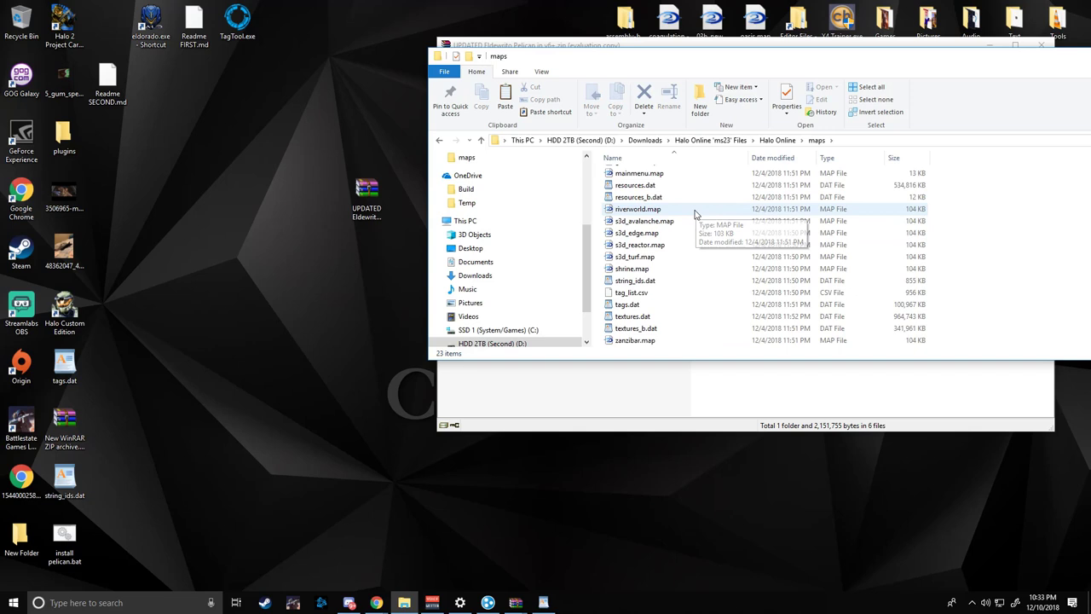
right_click(647, 284)
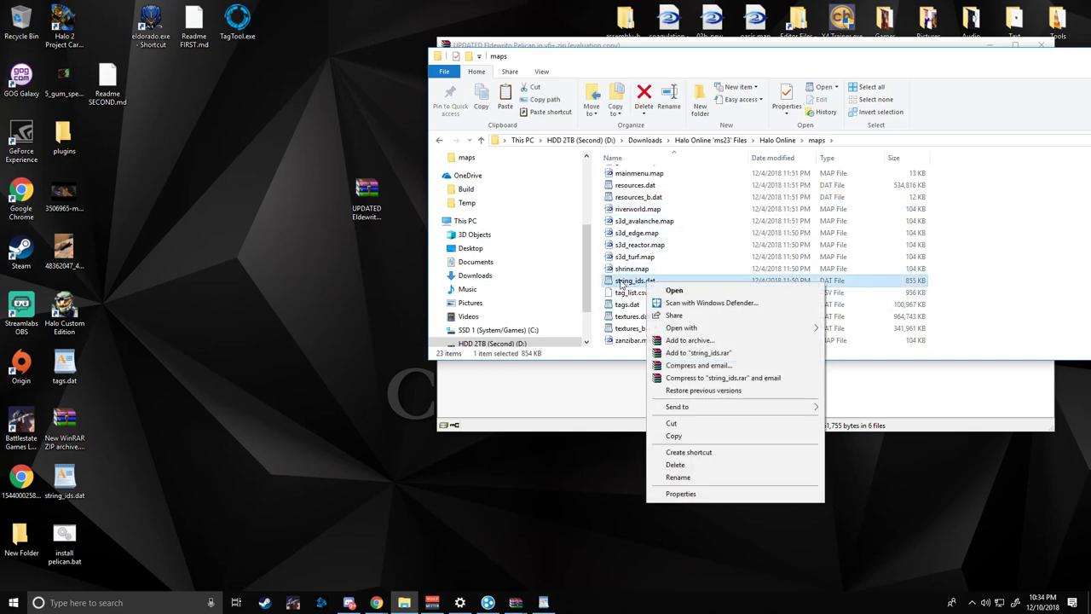
left_click(619, 305, "ctrl")
right_click(647, 284)
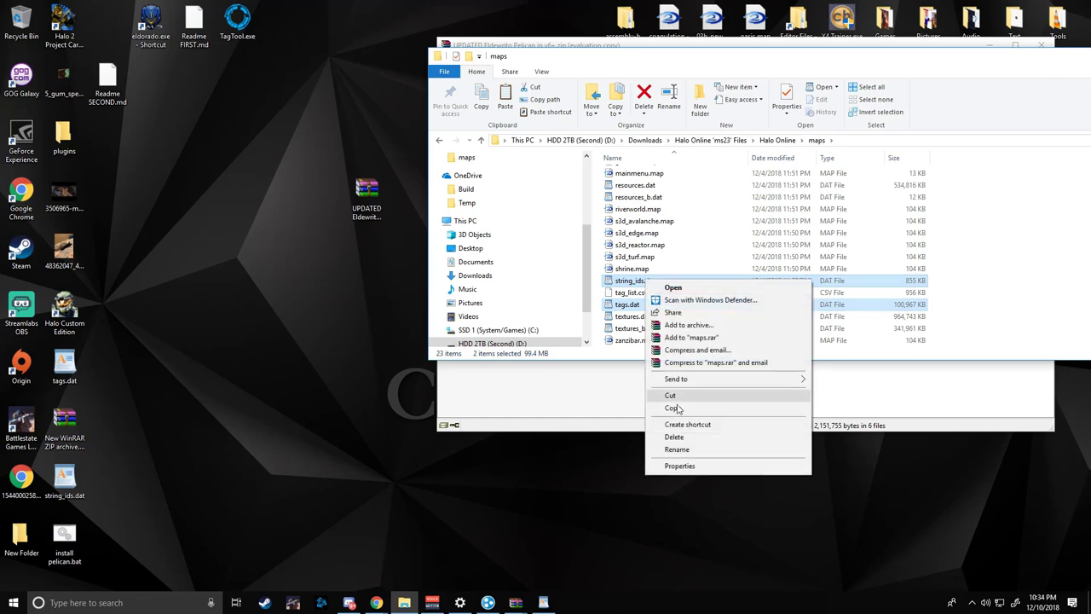
left_click(687, 409)
right_click(362, 324)
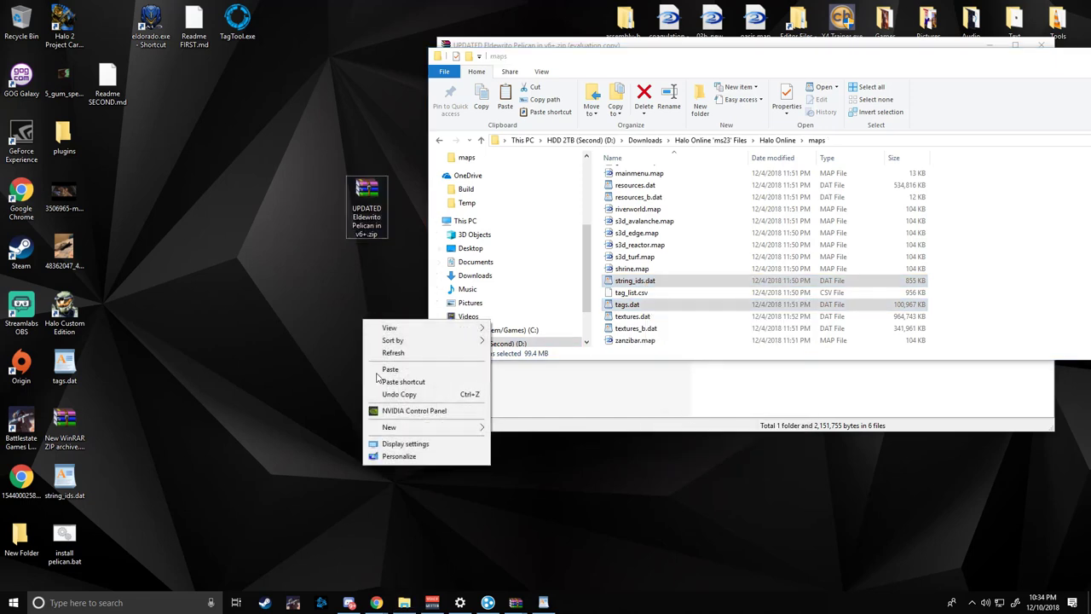
left_click(428, 372)
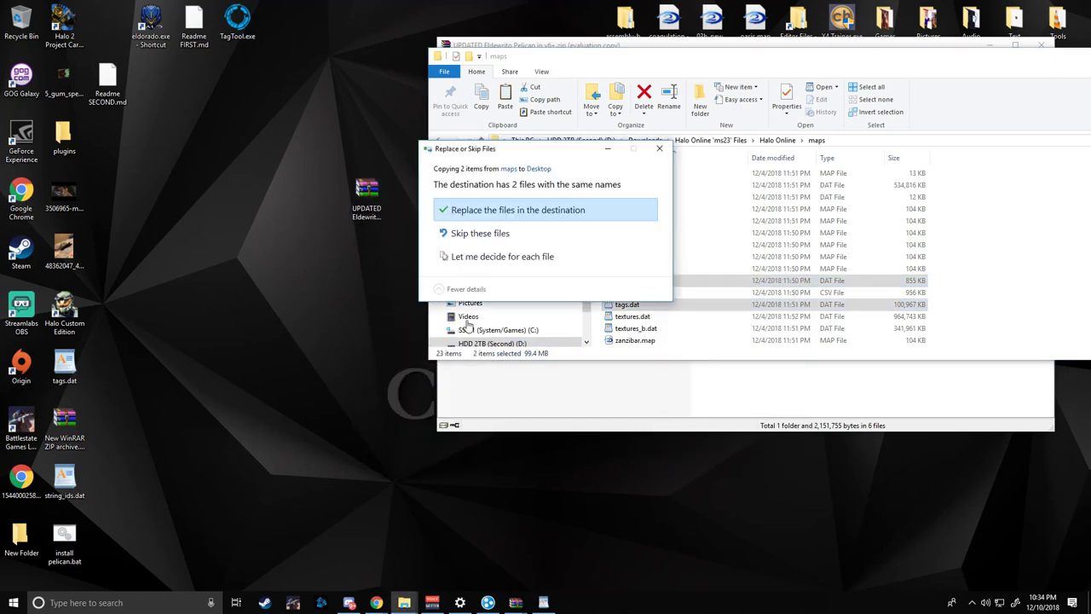
left_click(512, 210)
left_click_drag(293, 405, 259, 366)
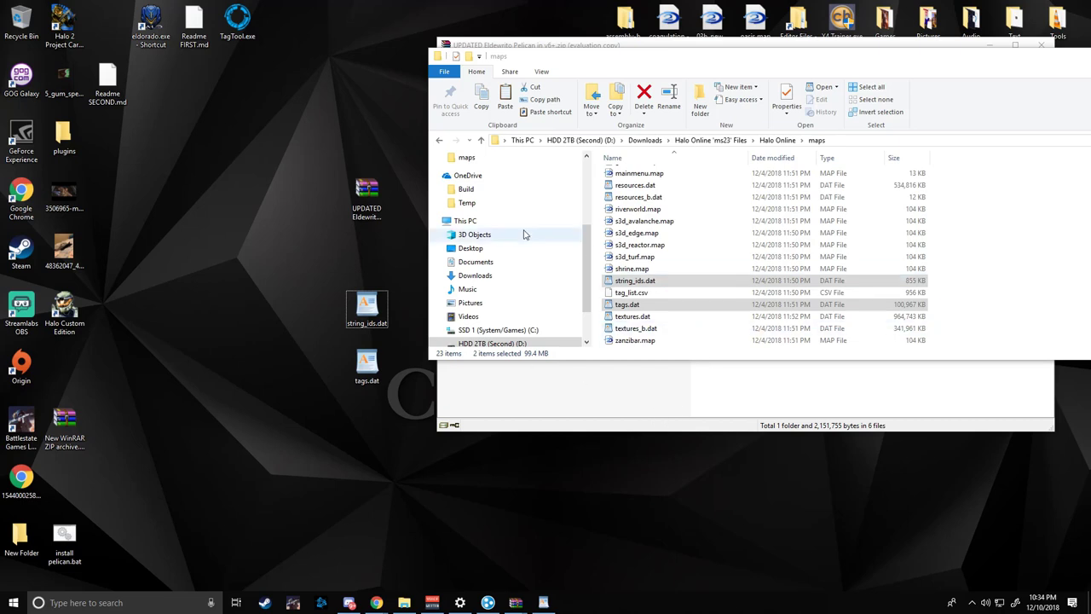
left_click_drag(366, 196, 367, 247)
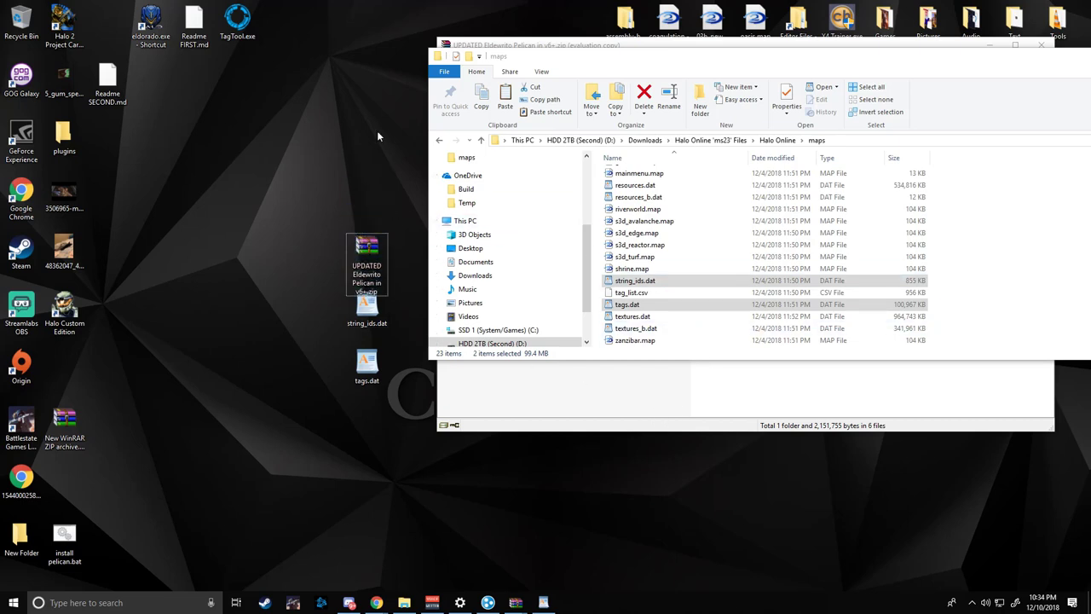
Bring the Pelican archive back up in WinRAR and arrange it side by side with the maps folder window
double_click(366, 264)
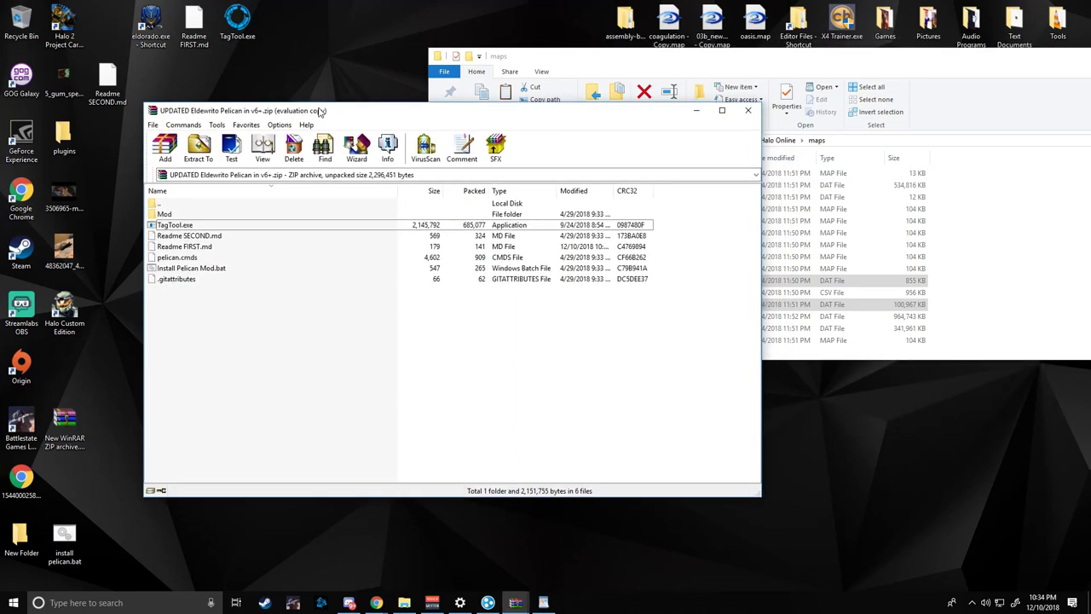
left_click_drag(319, 108, 2, 17)
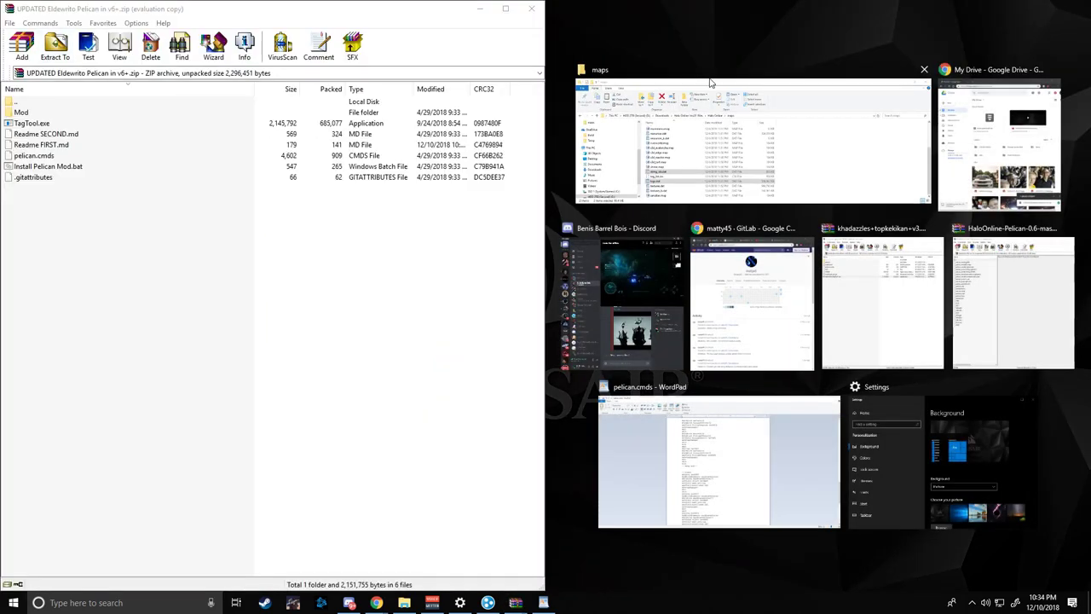
left_click(718, 82)
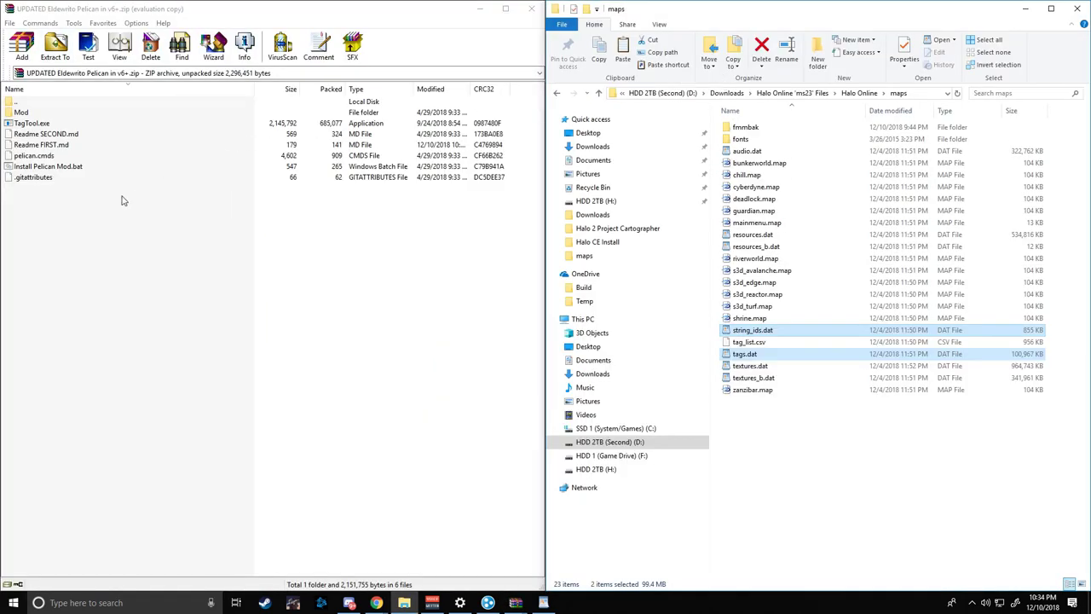
Extract the Mod folder and all files of the Pelican archive into the maps folder
left_click_drag(74, 252, 61, 111)
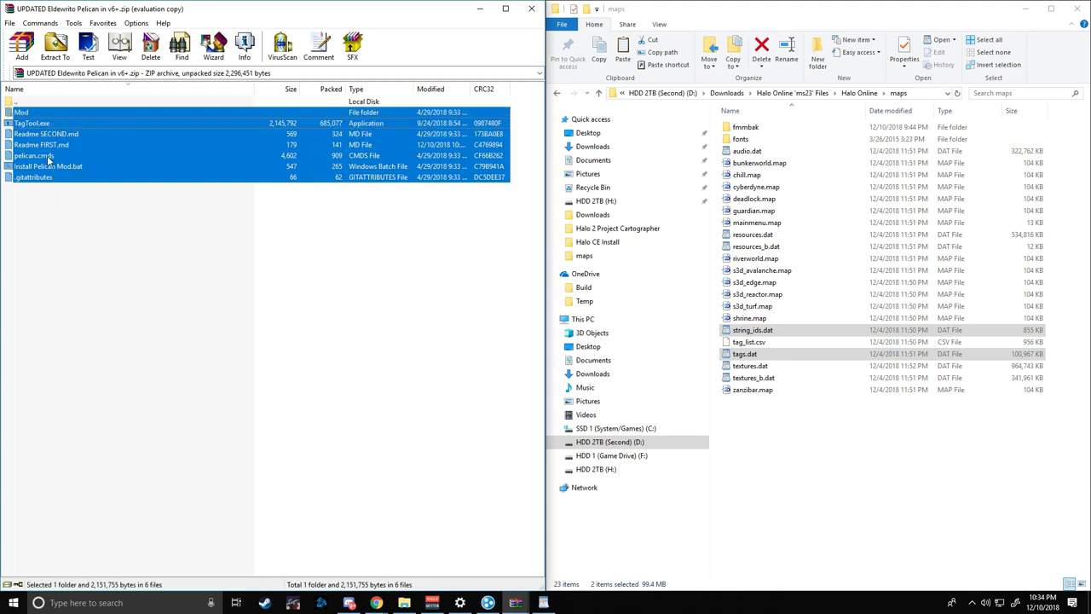
left_click_drag(49, 160, 271, 274)
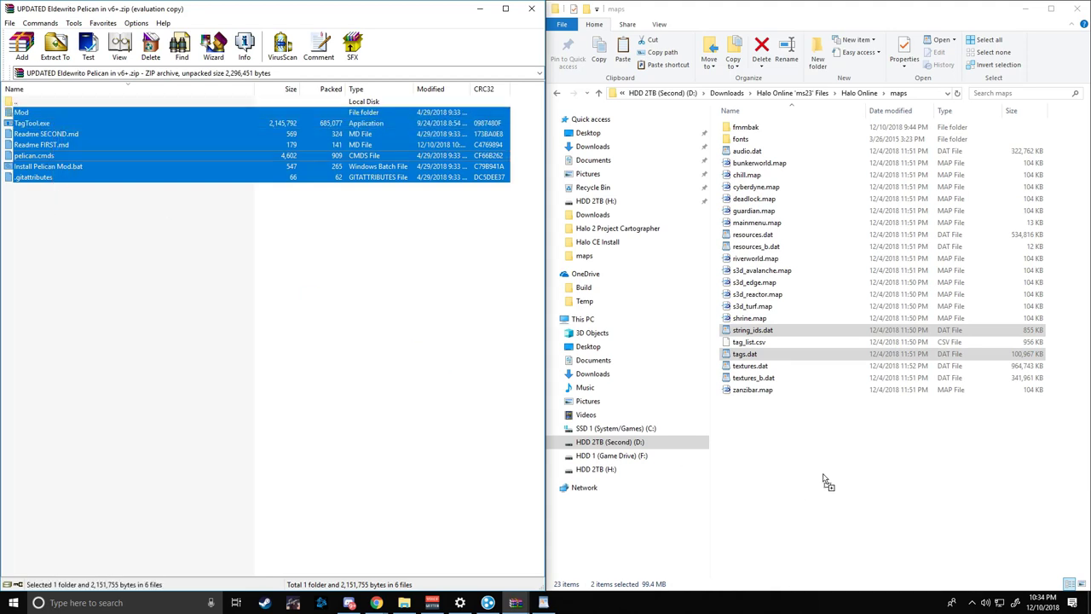
left_click_drag(825, 481, 822, 473)
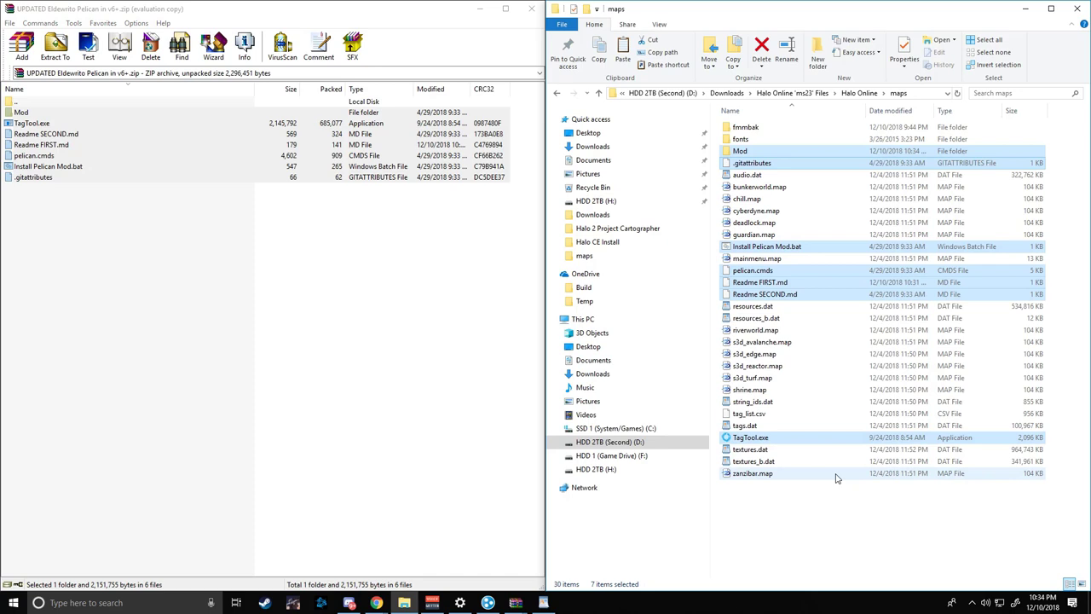
left_click(850, 520)
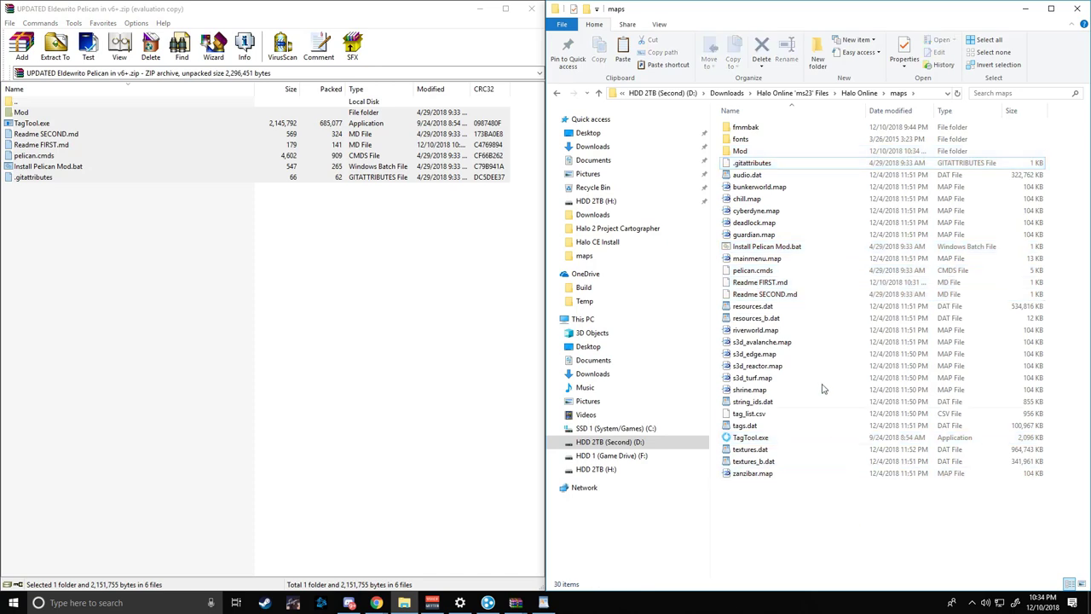
Run Install Pelican Mod.bat from the maps folder, start the patching, and close the patcher once it completes
double_click(772, 247)
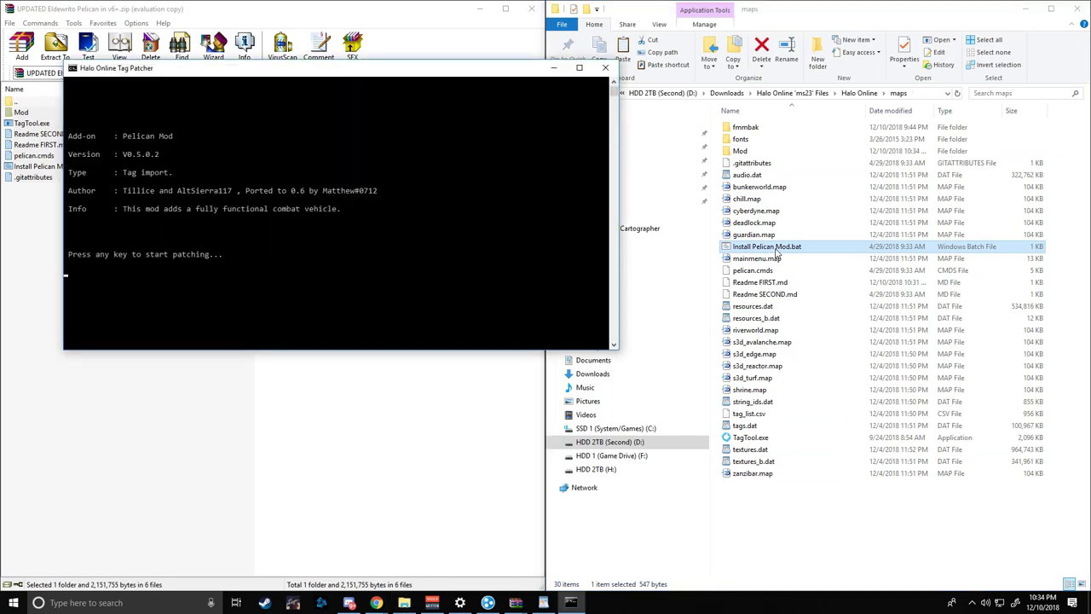
left_click_drag(467, 76, 732, 91)
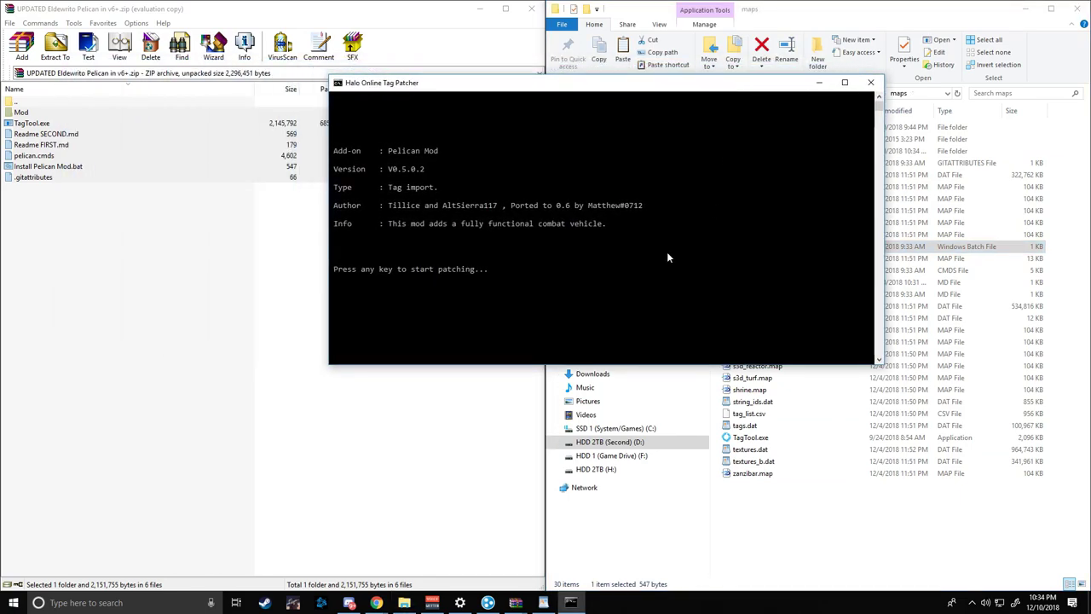
key("Return")
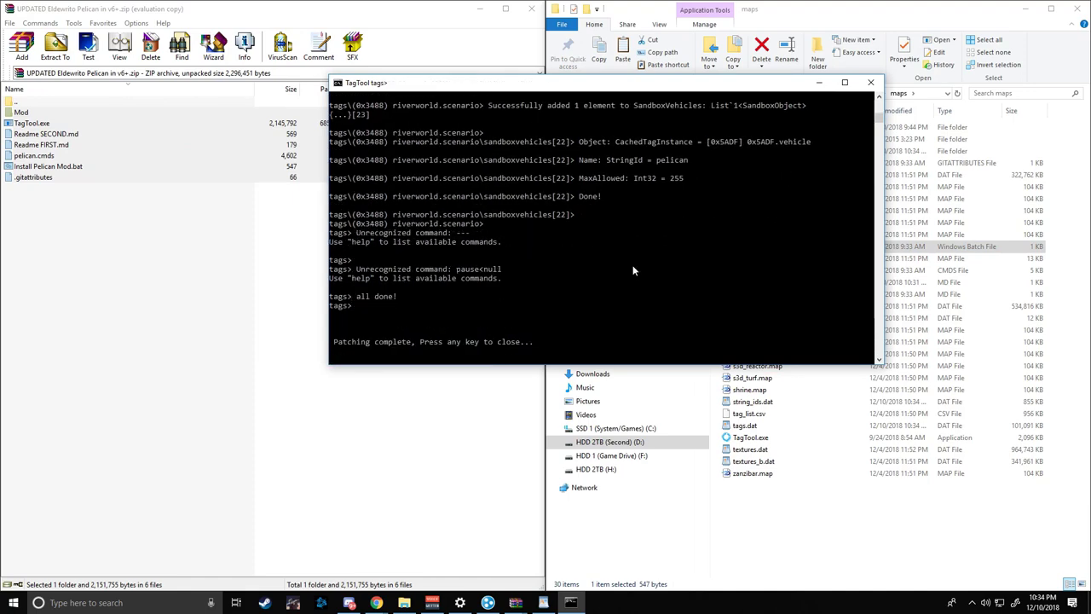
key("Return")
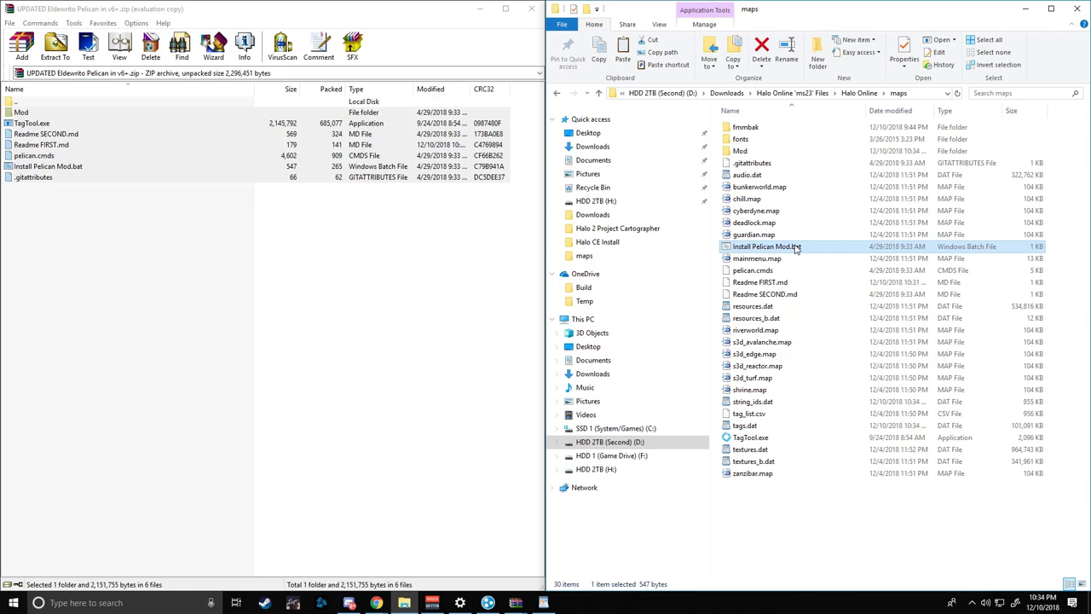
left_click(796, 246)
key("BackSpace")
key("Return")
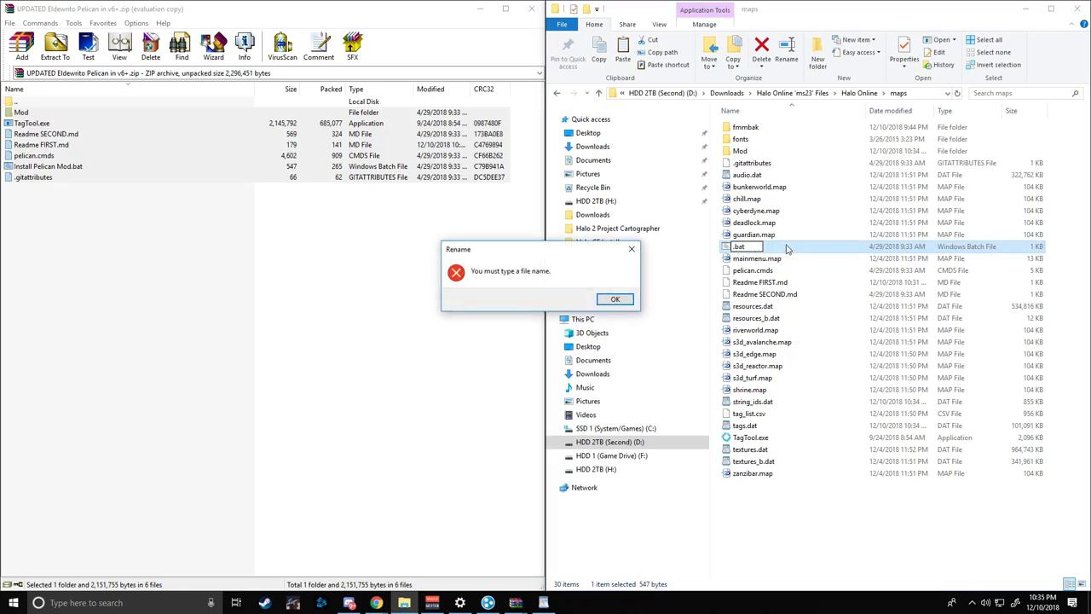
left_click(616, 301)
Delete Install Pelican Mod.bat, .gitattributes, pelican.cmds, Readme FIRST.md and Readme SECOND.md from the maps folder
key("Delete")
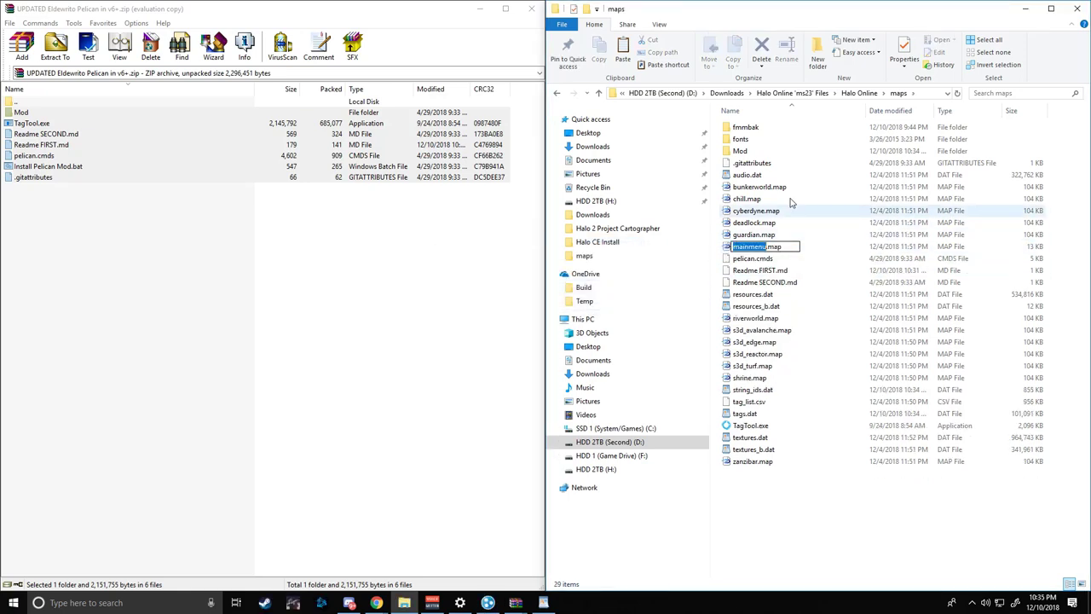
left_click(777, 163)
key("Delete")
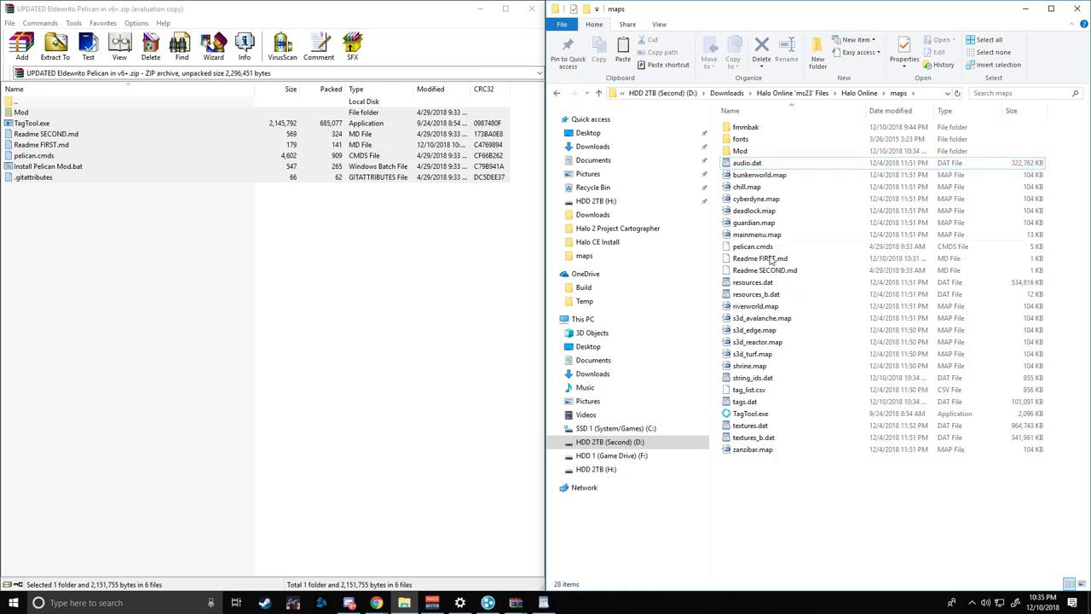
left_click(779, 246)
key("Delete")
left_click(783, 249)
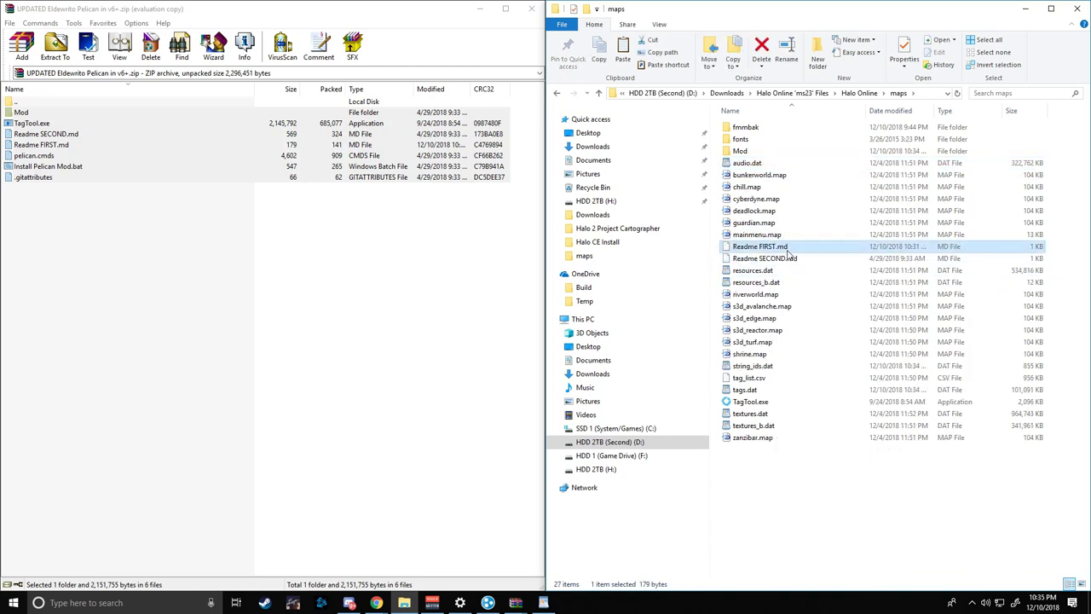
key("Delete")
left_click(783, 249)
key("Delete")
Delete TagTool.exe and the Mod folder from the maps folder, and close both the archive and folder windows
left_click(761, 378)
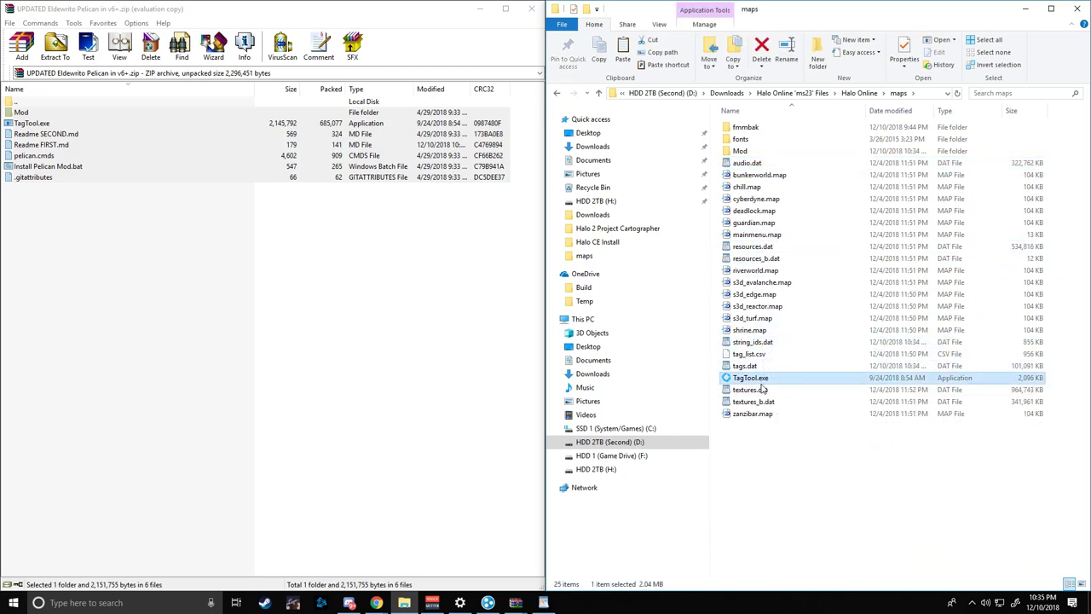
key("Delete")
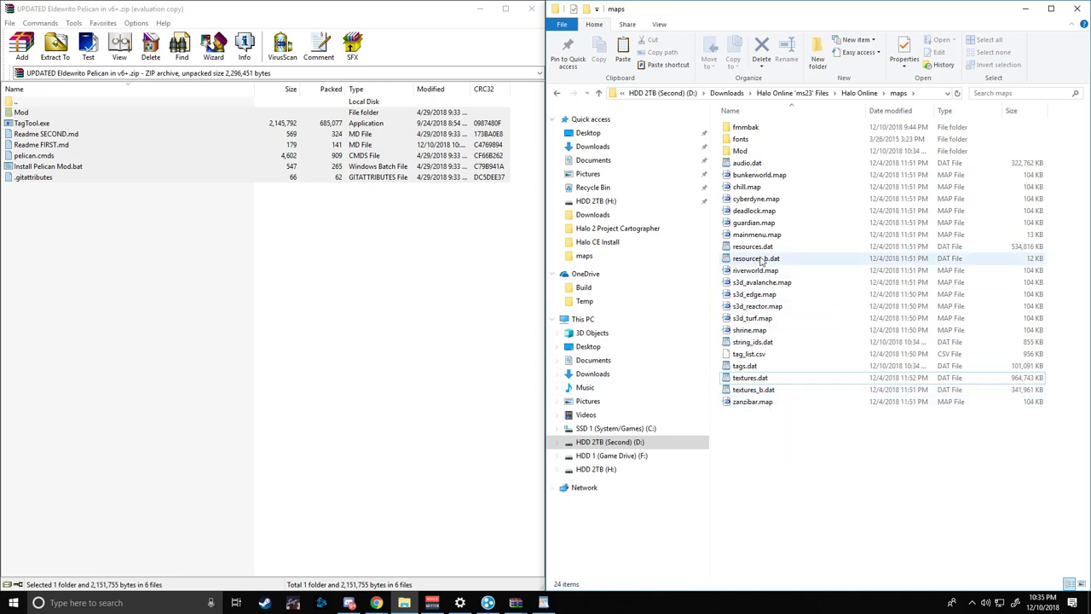
left_click(739, 153)
key("Delete")
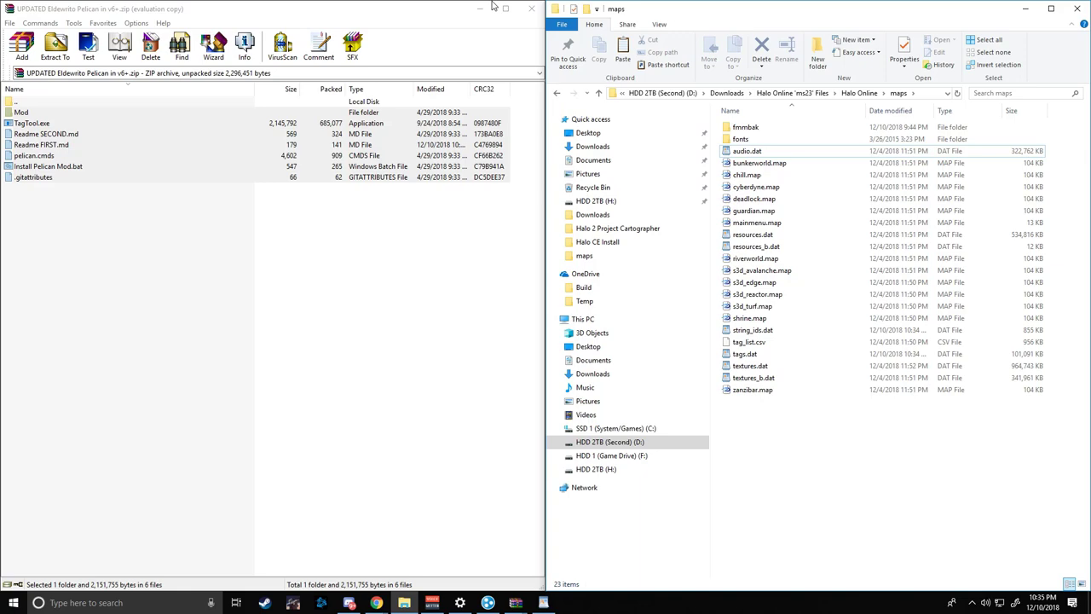
left_click(531, 9)
left_click(1077, 8)
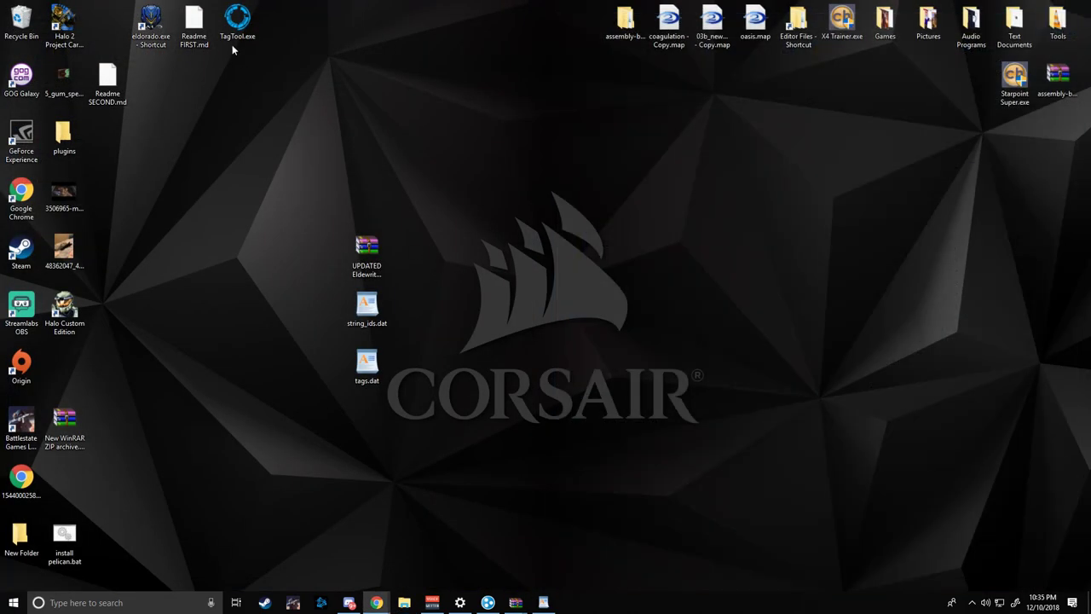
Move the eldorado.exe shortcut to the middle of the desktop, launch Halo Online from it, and continue past the title screen
left_click_drag(151, 21, 579, 310)
left_click_drag(645, 231, 537, 298)
double_click(586, 324)
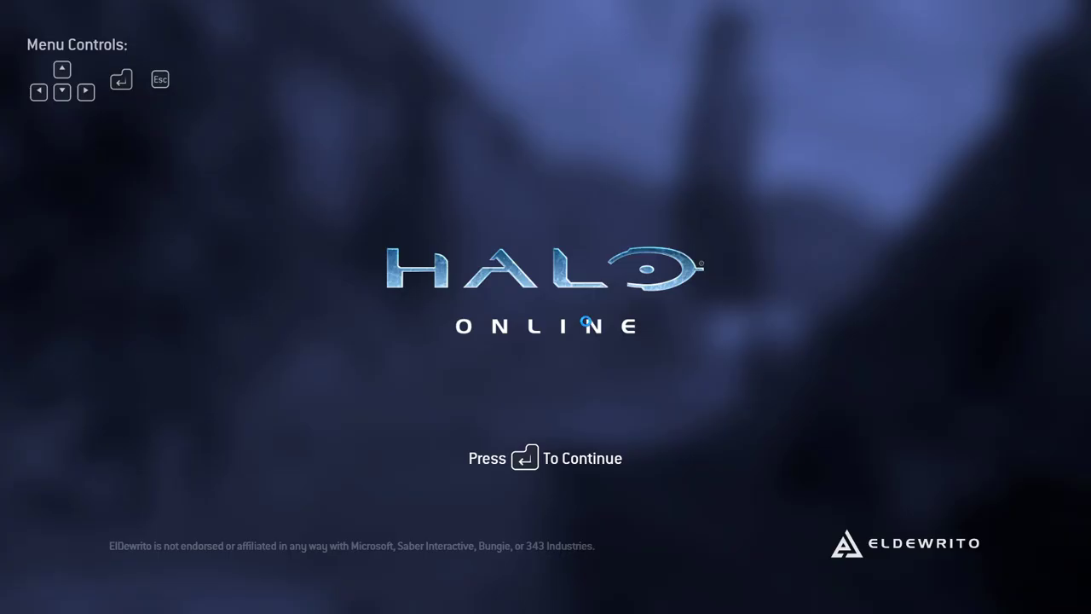
key("Return")
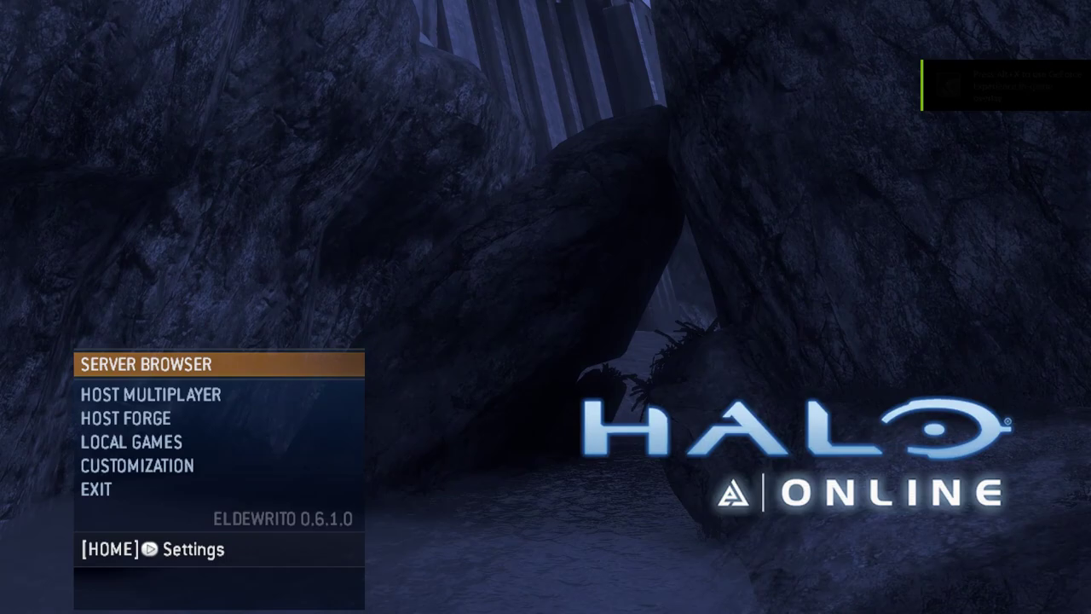
Host a Forge session from the main menu to enter the Forge lobby
key("Down")
key("Down")
key("Return")
Choose the built-in Sandtrap map for the lobby and start Forge
key("Up")
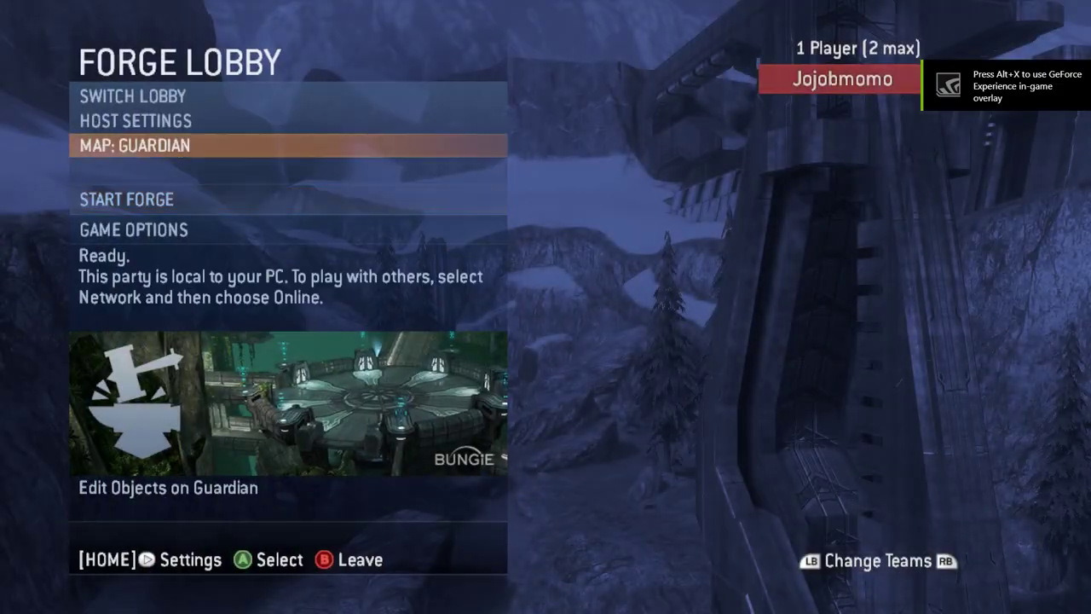
key("Return")
key("Down")
key("Down")
key("Down")
key("Down")
key("Down")
key("Down")
key("Return")
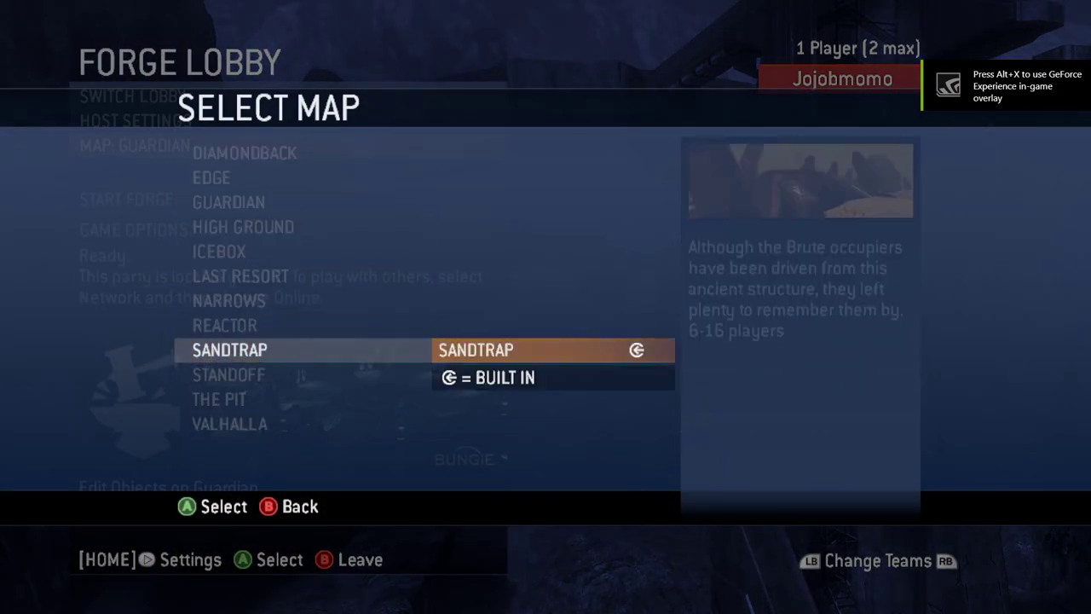
key("Return")
key("Down")
key("Return")
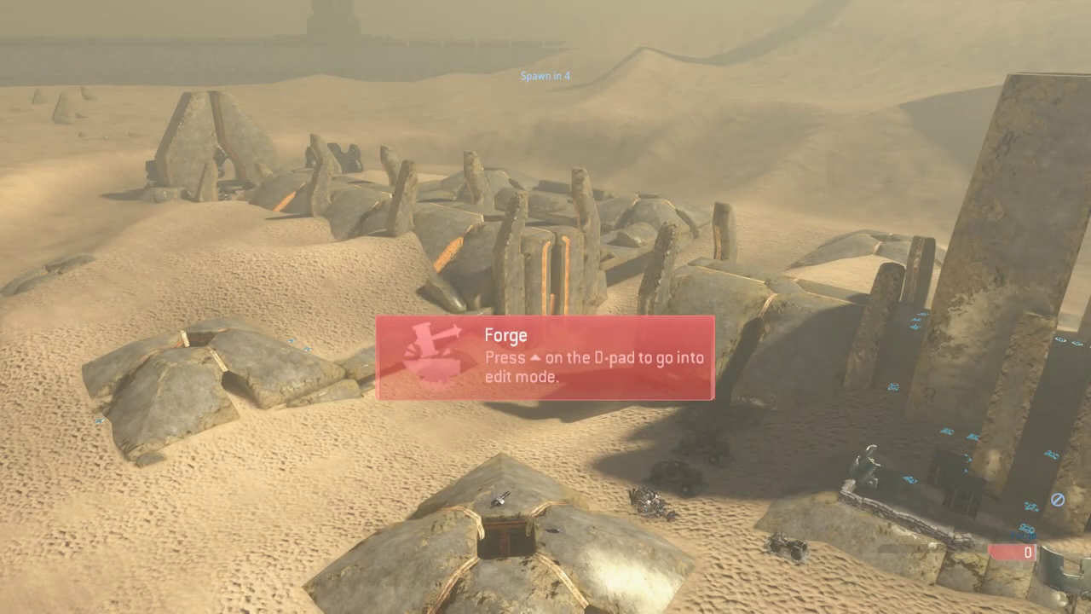
Set Camera.CenteredCrosshairFirst to 1 in the game console, and close the console
key("grave")
type("center")
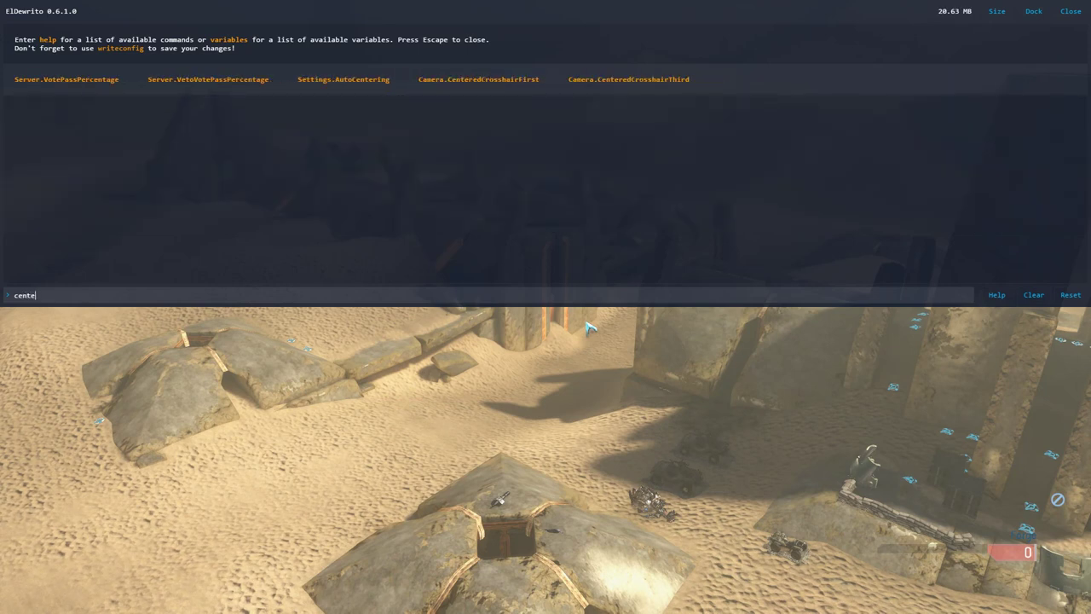
key("Tab")
type("1")
key("Return")
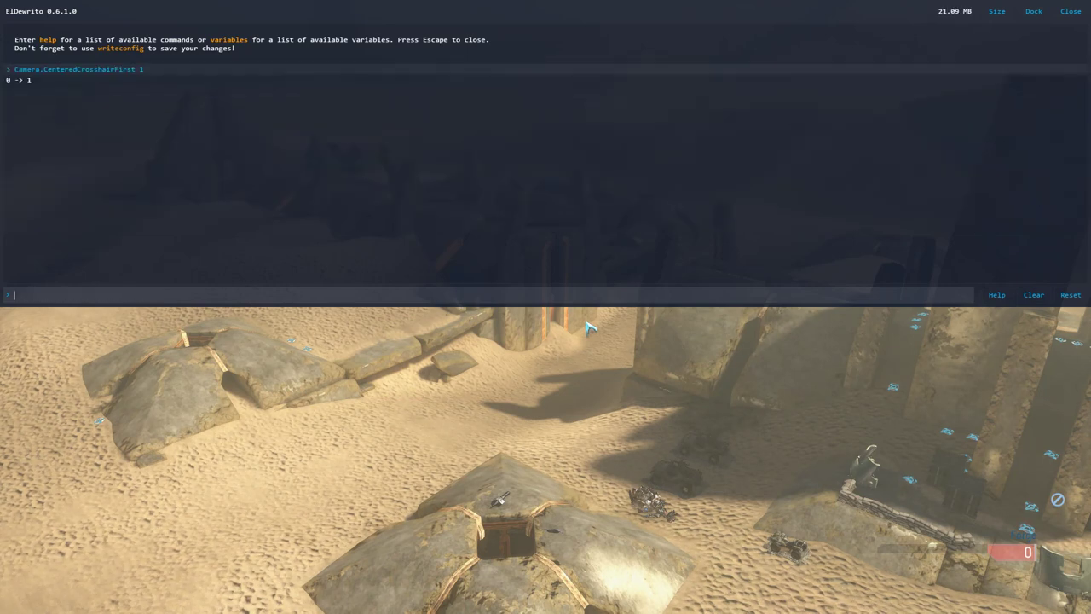
key("grave")
Switch to Forge edit mode and spawn the Pelican with the console command Forge.SpawnItem 0x05ADF, then close the console
key("w")
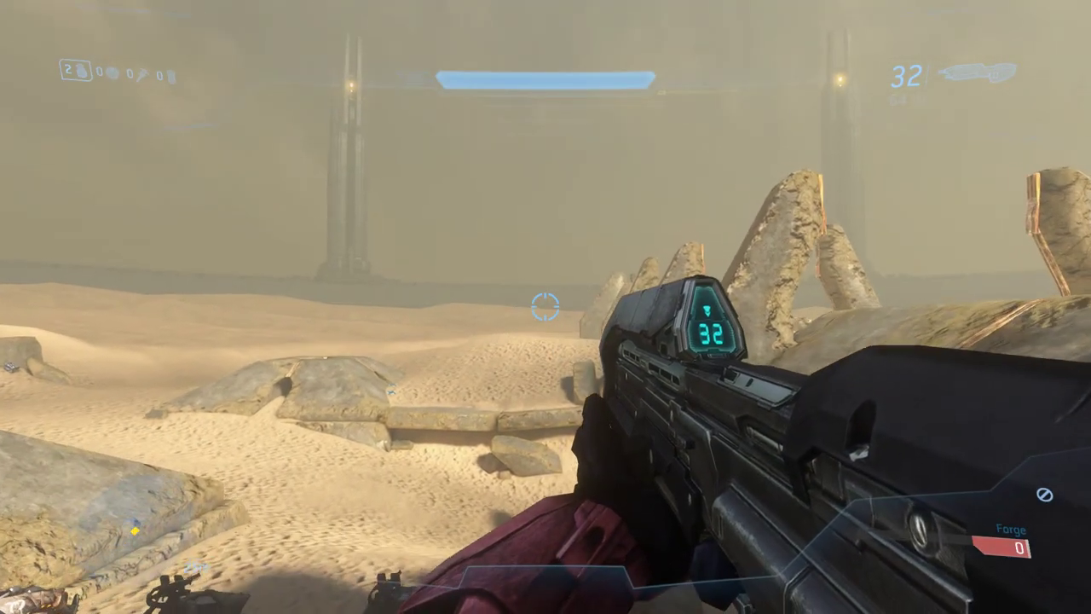
key("Up")
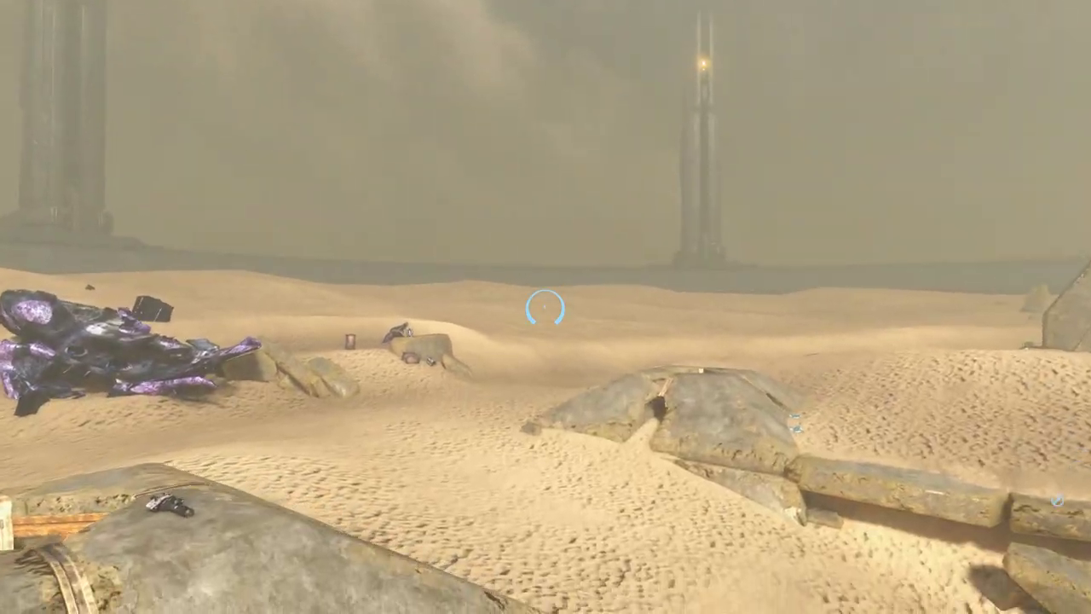
key("grave")
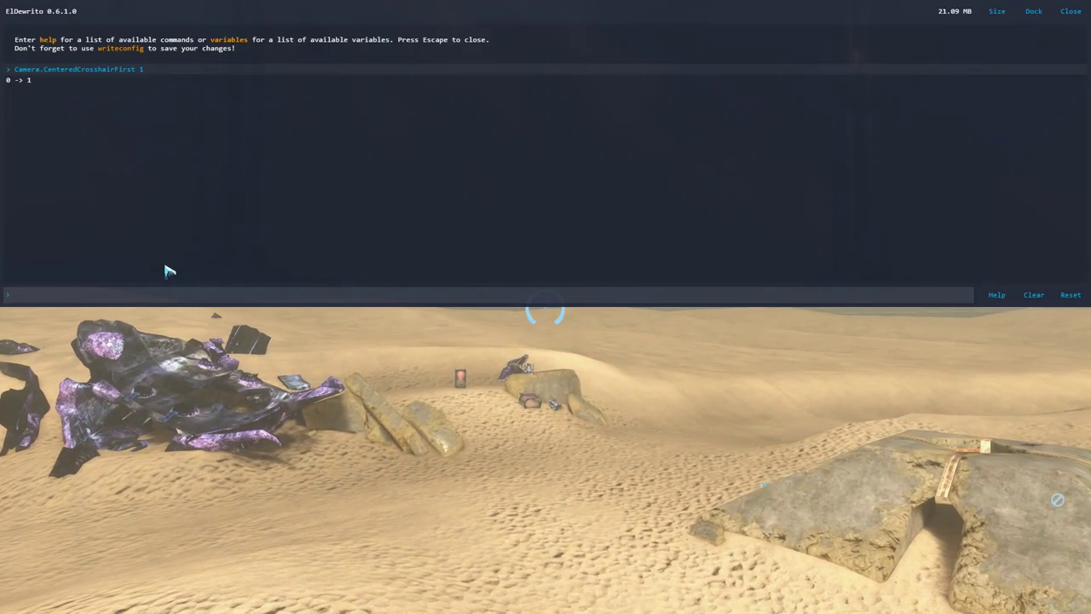
type("forg")
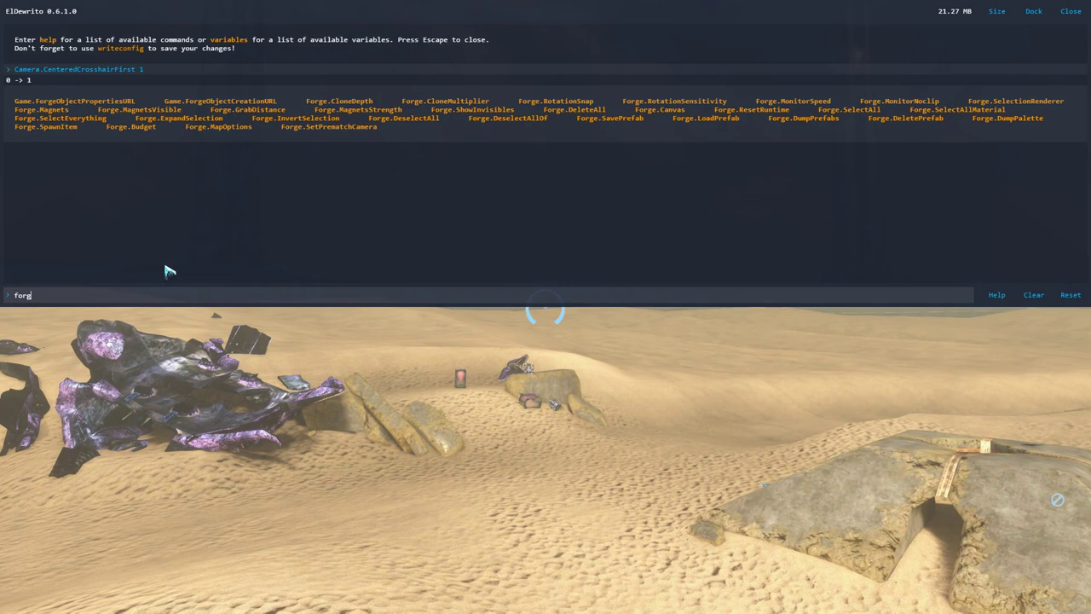
type("e.spawnItem 0x05ADF")
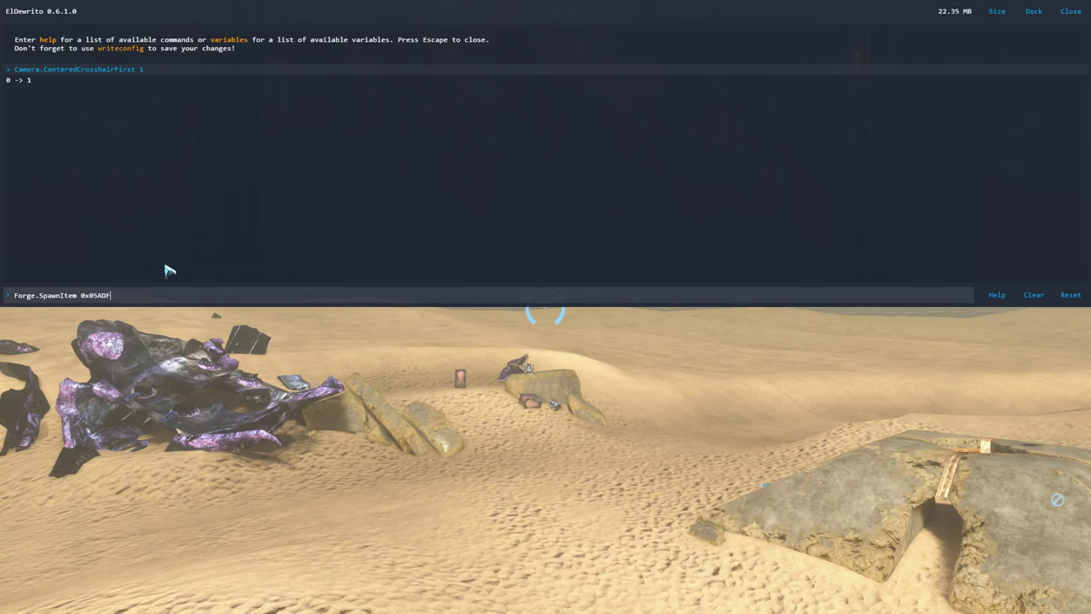
key("Return")
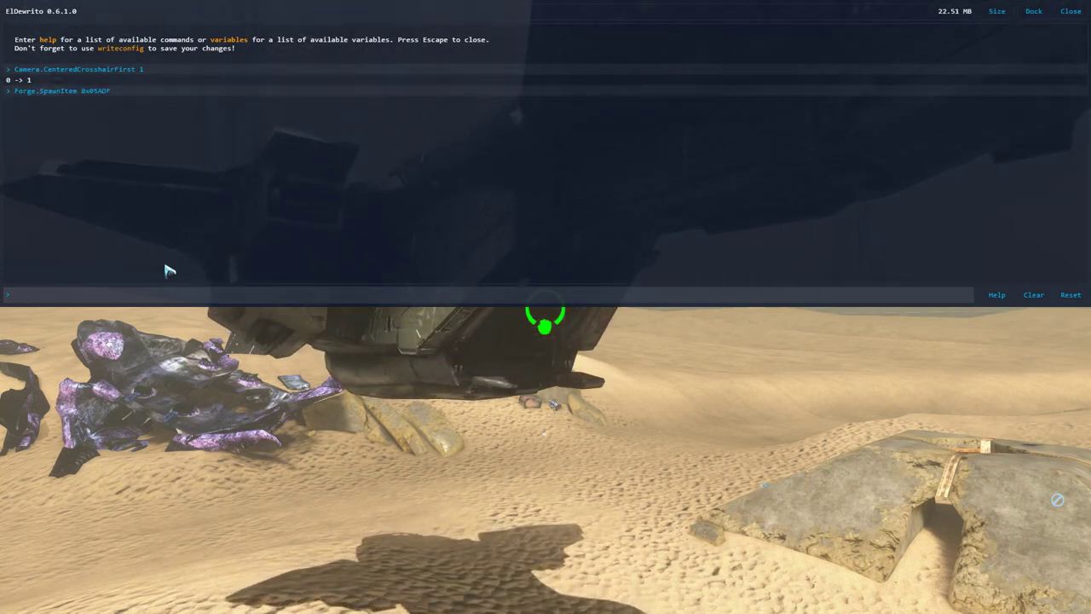
key("Escape")
Lower the held Pelican onto the sand near the purple wreckage and leave edit mode to return to the player character
key("d")
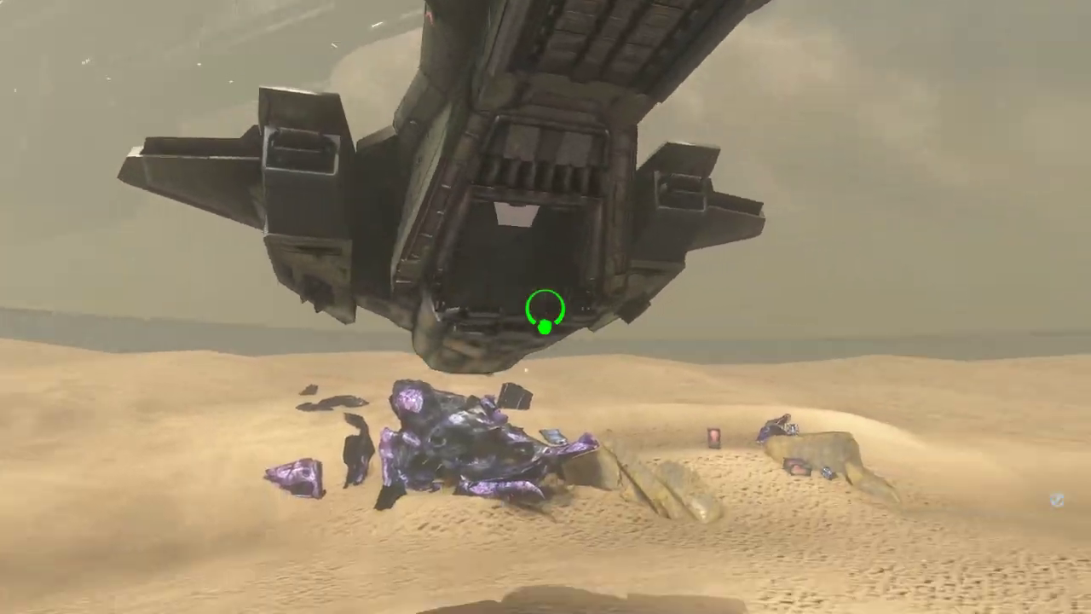
key("a")
key("w")
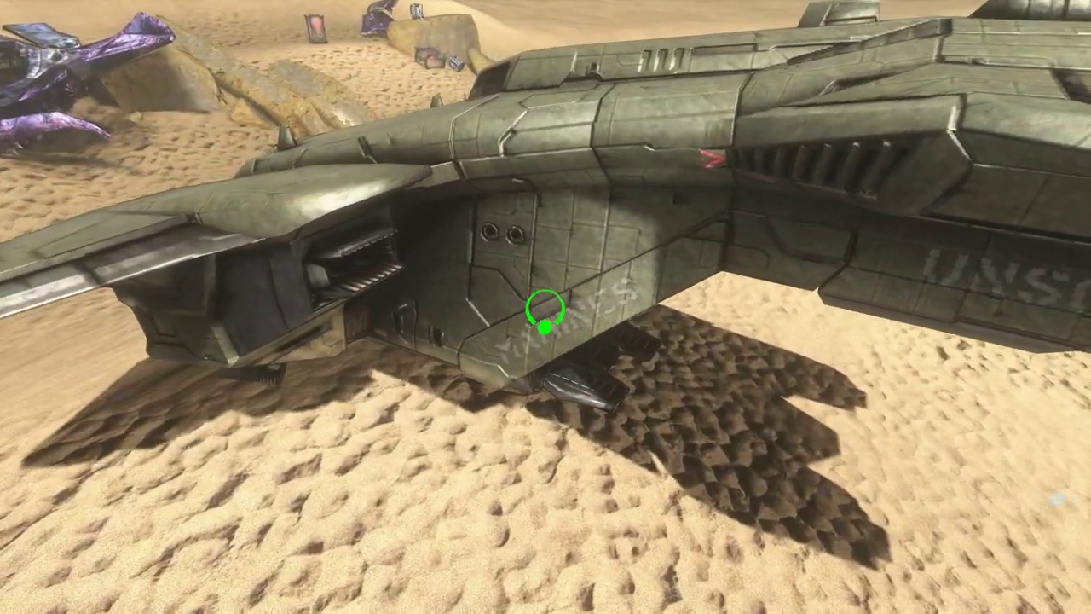
key("a")
key("Up")
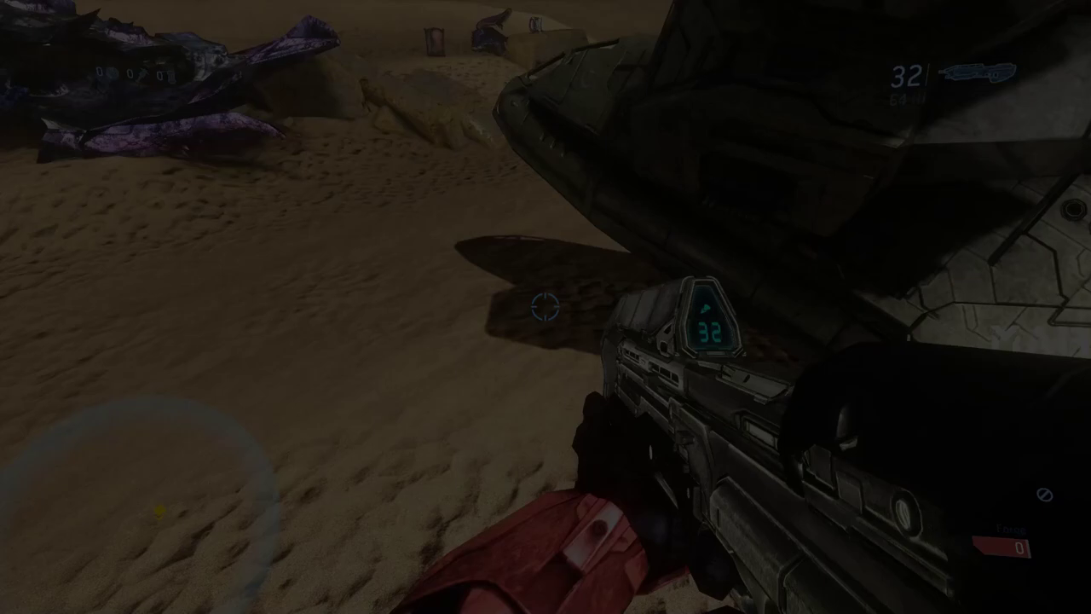
Walk around the Pelican and board it as the pilot
key("w")
key("a")
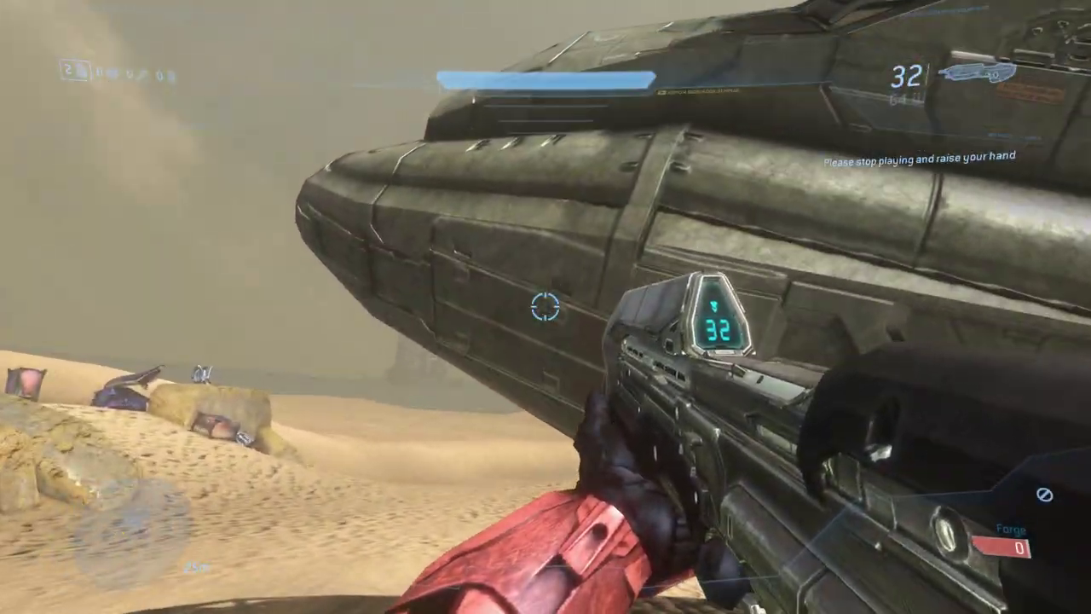
key("w")
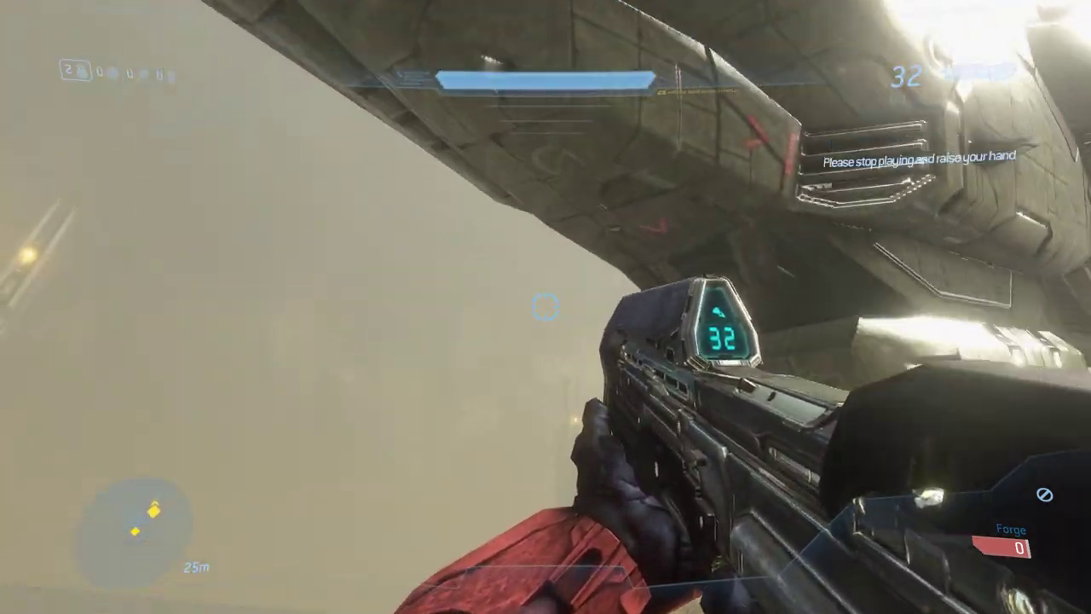
key("space")
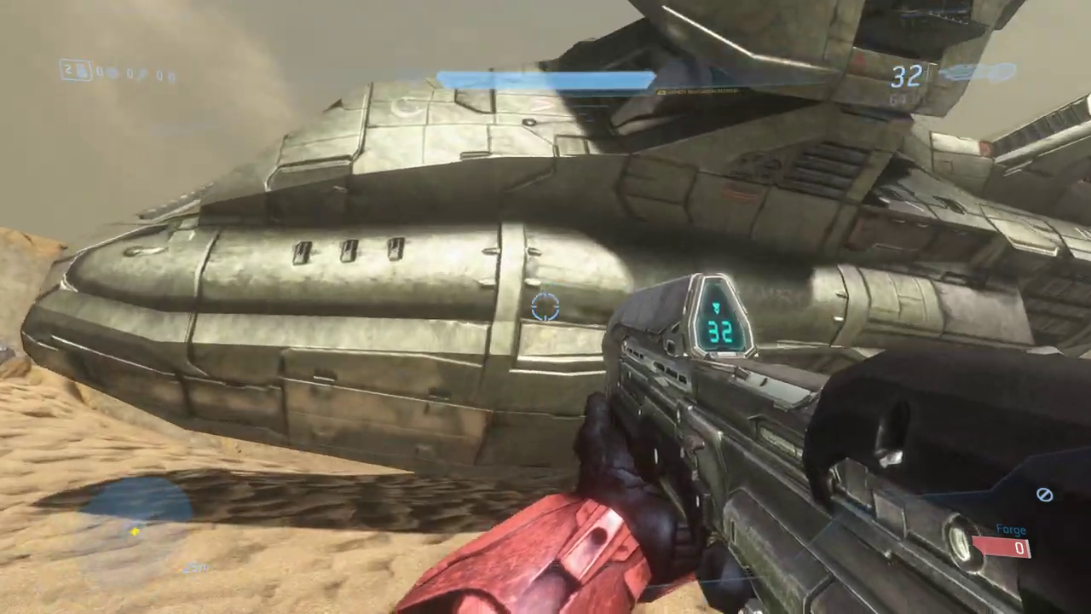
key("e")
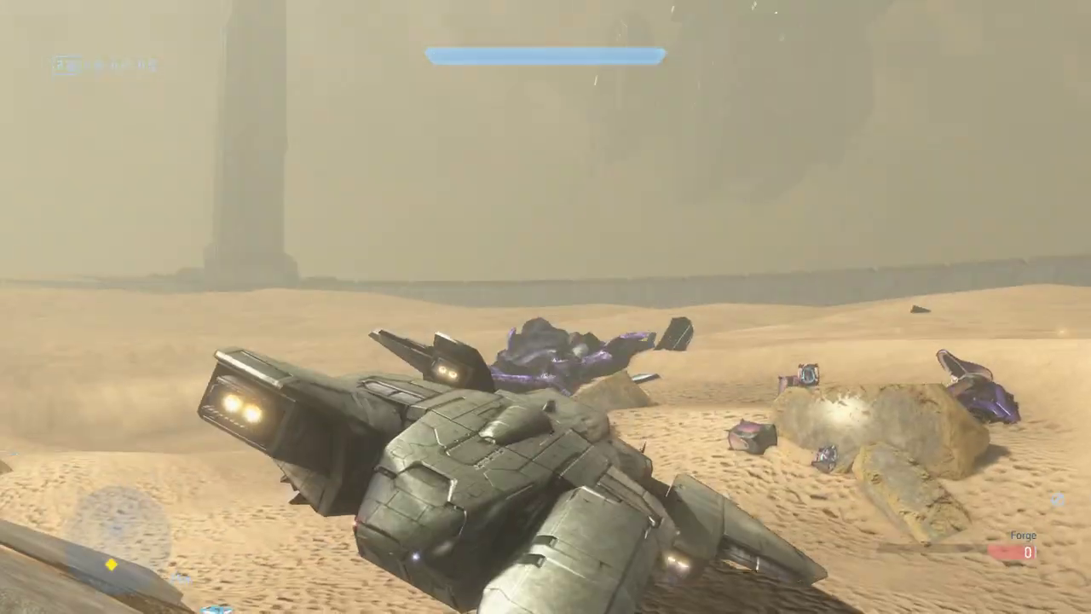